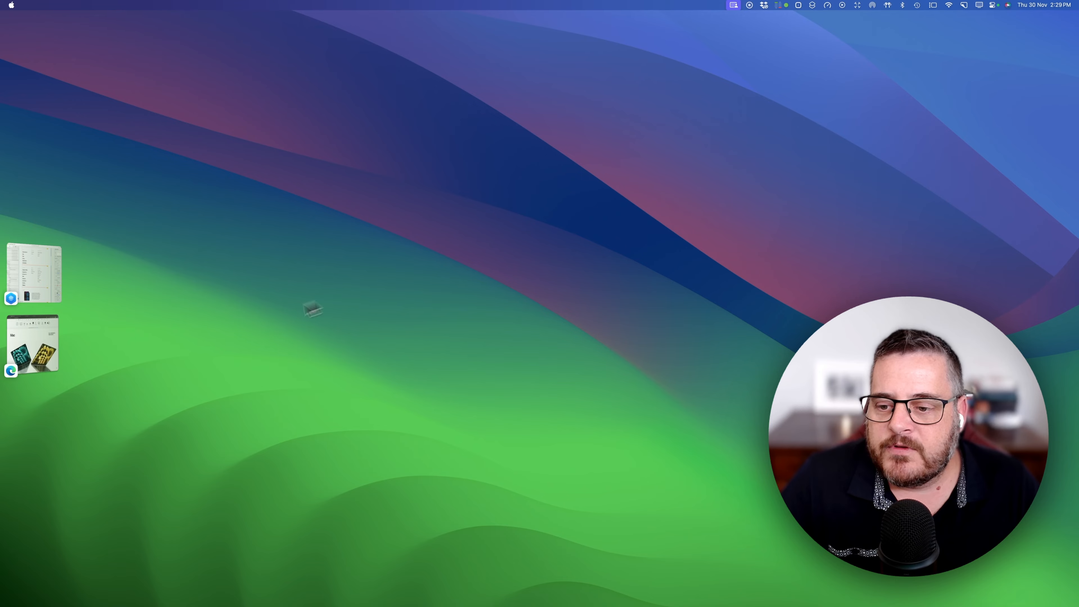
click(33, 344)
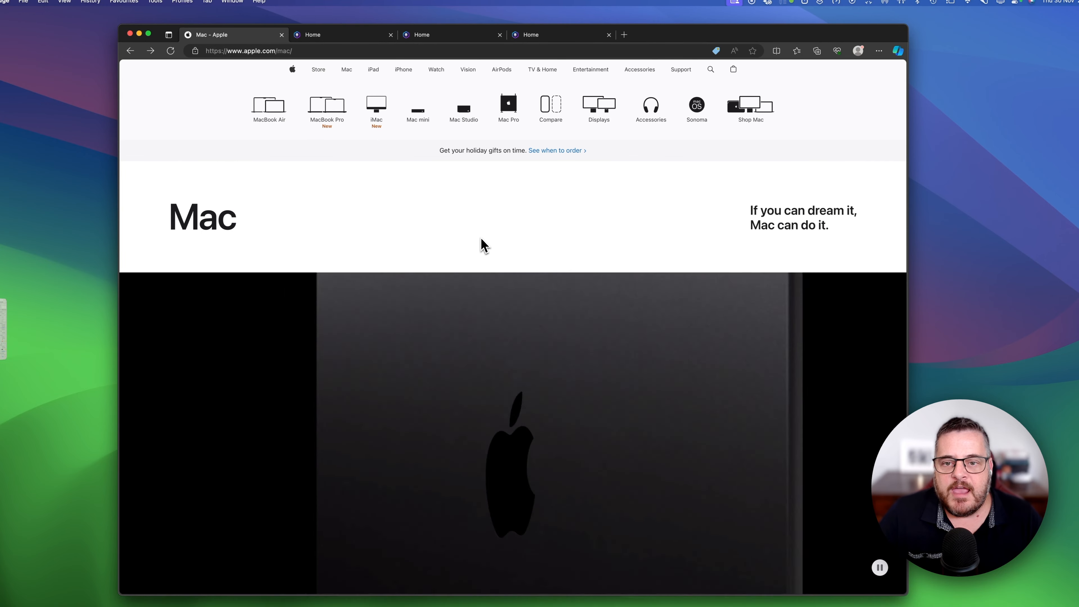
scroll(485, 246, down, 5)
scroll(484, 245, down, 8)
scroll(492, 254, up, 3)
scroll(491, 247, up, 9)
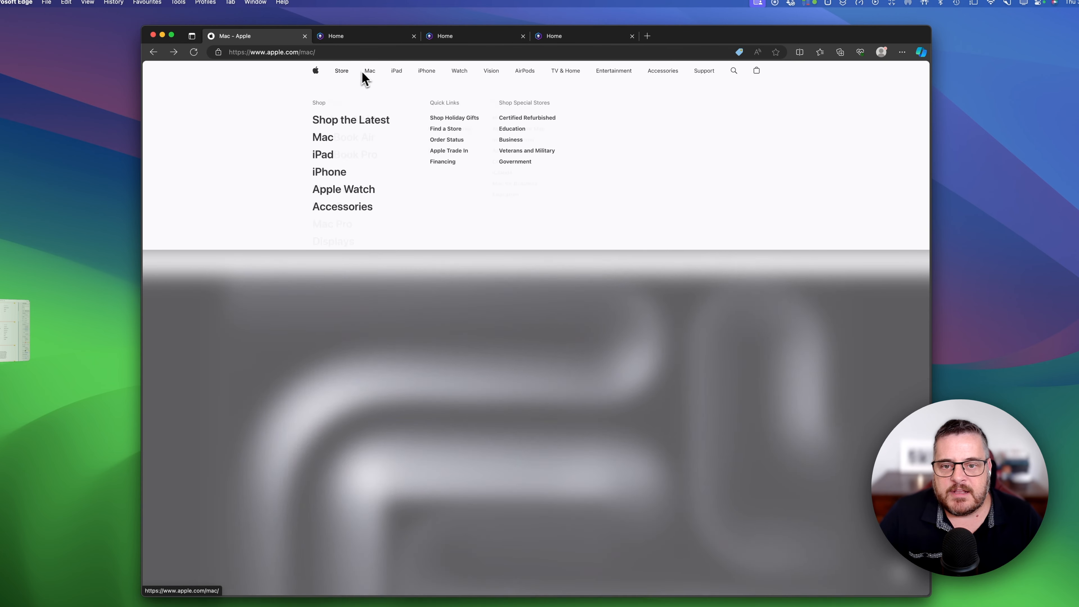
mouse_move(370, 72)
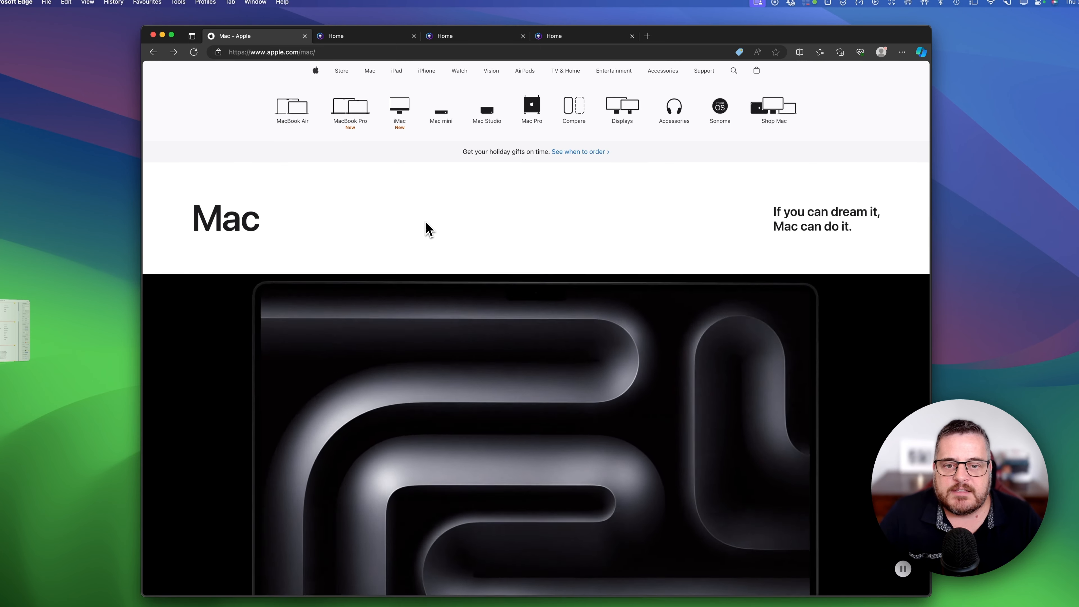
Examine the localhost replica of the Mac page from its navigation and hero down to the Offcanvas buttons and footer
click(364, 35)
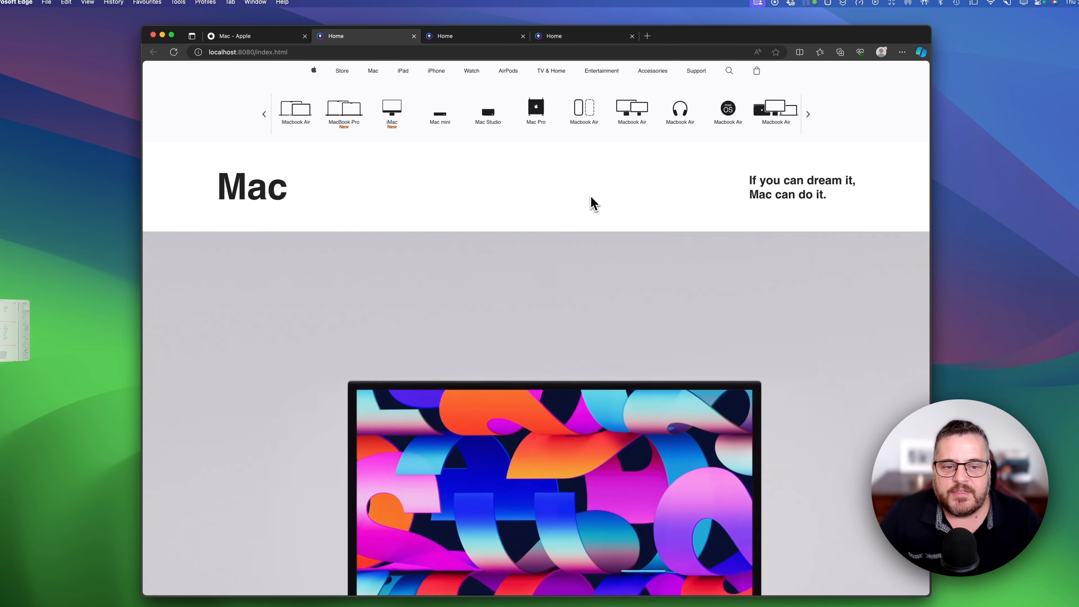
scroll(591, 204, down, 4)
scroll(591, 197, down, 15)
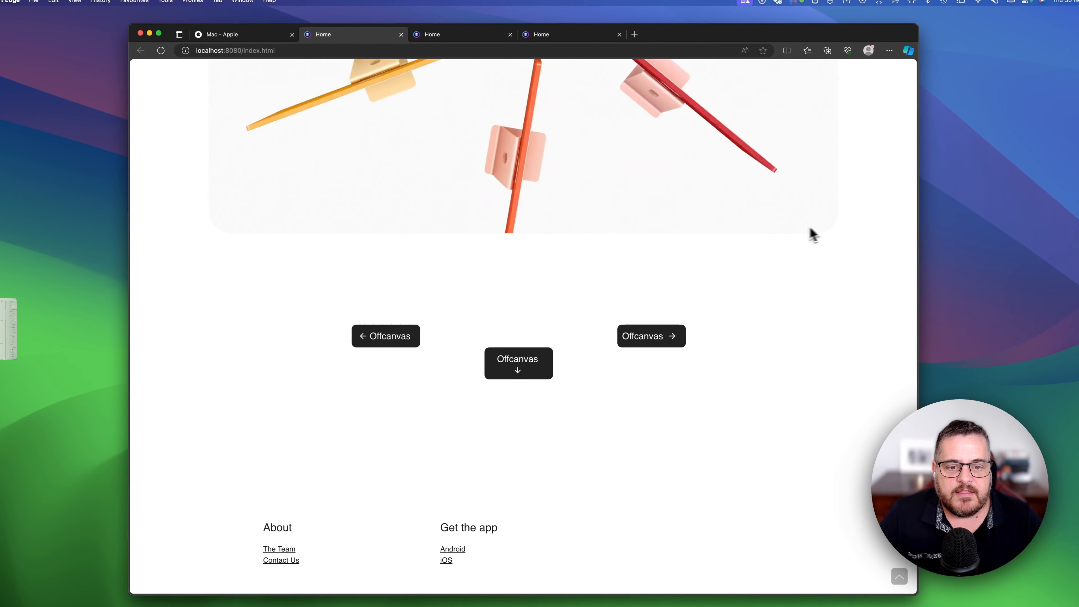
scroll(783, 246, up, 10)
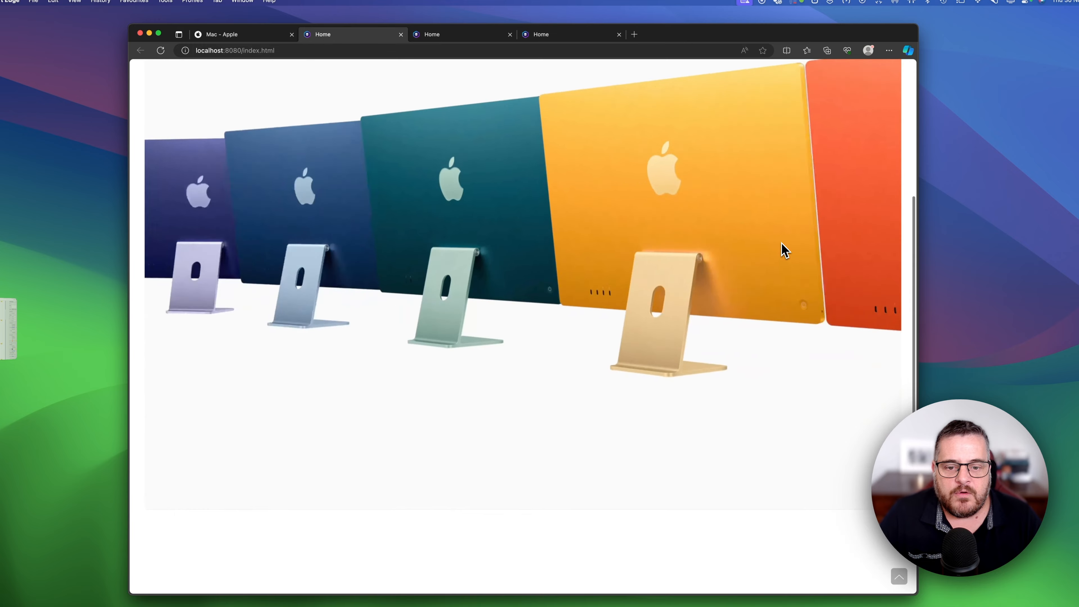
scroll(784, 250, down, 5)
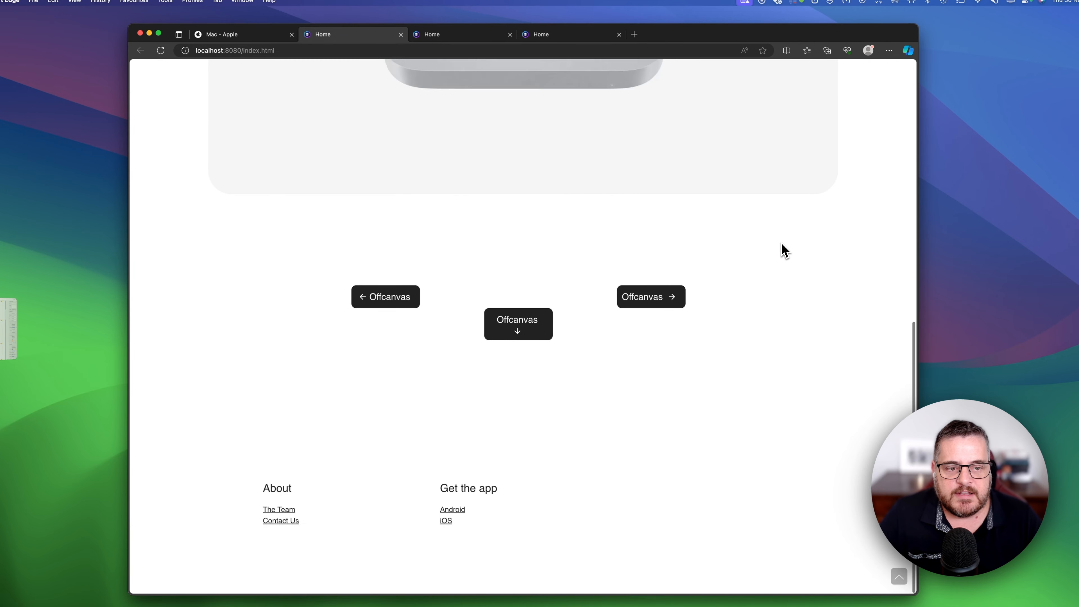
scroll(781, 249, up, 5)
scroll(784, 251, down, 5)
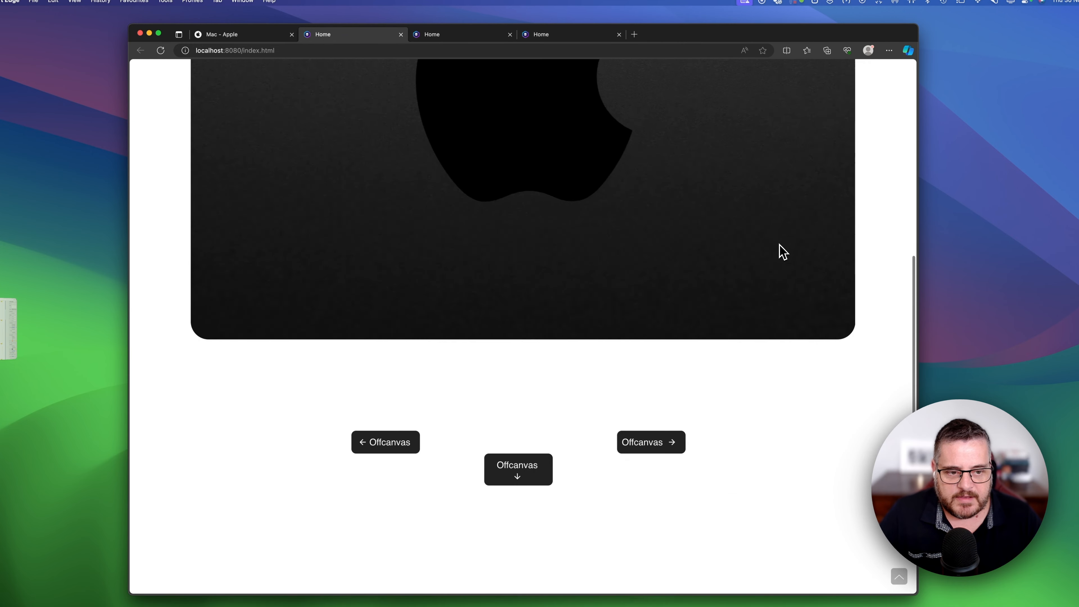
scroll(783, 252, up, 5)
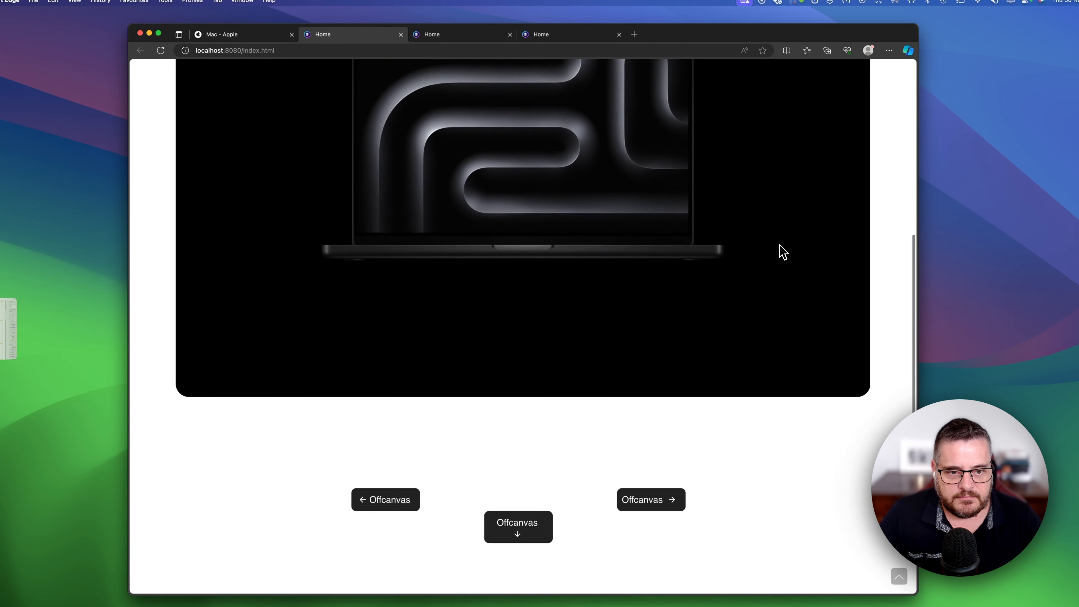
click(221, 35)
drag(919, 158, 581, 159)
click(570, 117)
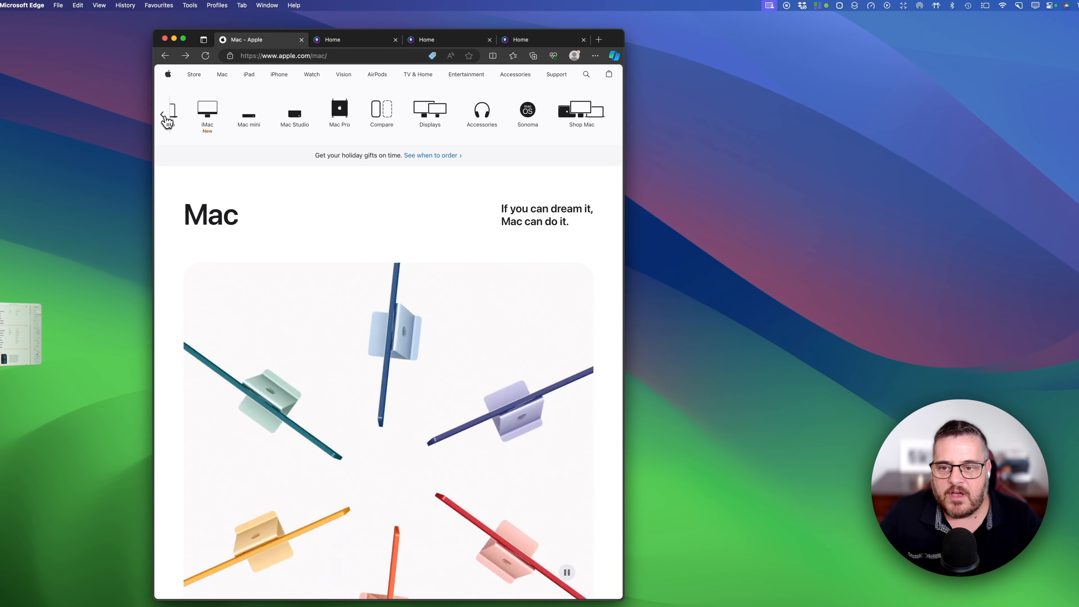
click(166, 119)
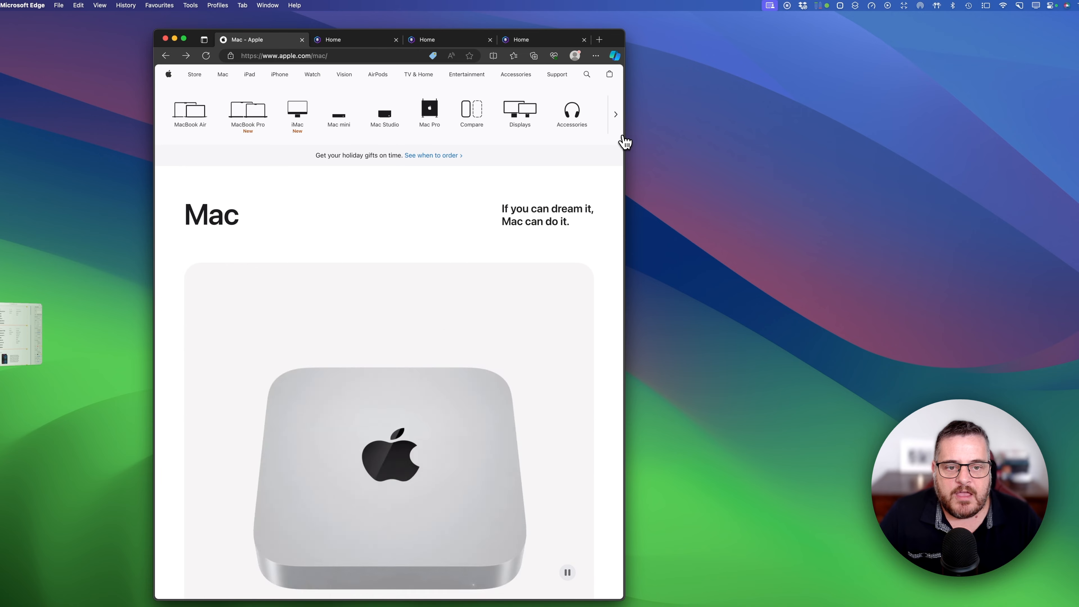
drag(626, 143, 983, 145)
click(312, 40)
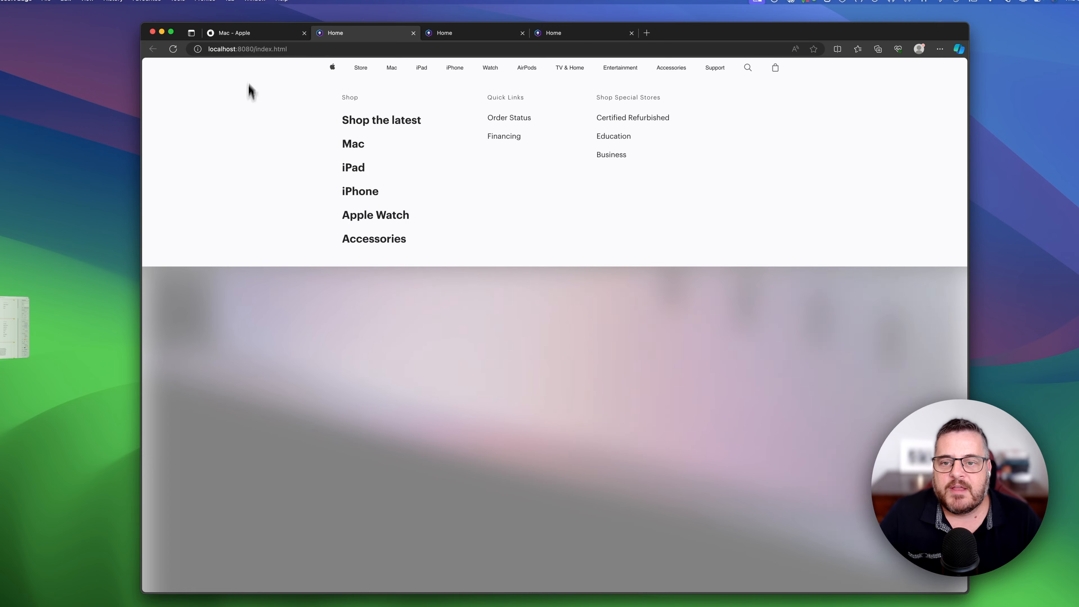
click(257, 36)
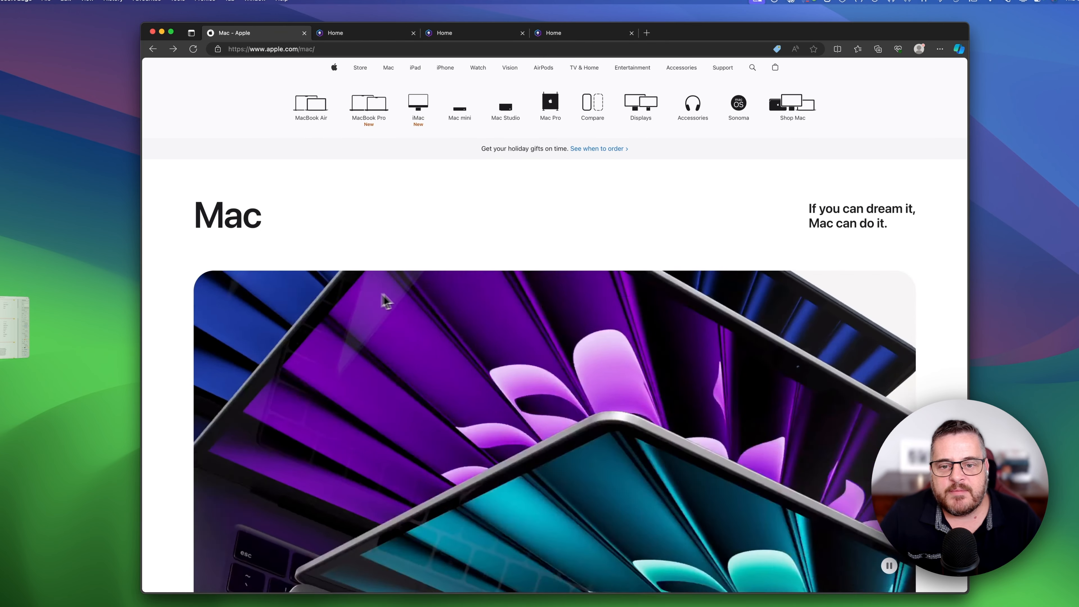
scroll(369, 357, down, 3)
scroll(362, 210, up, 3)
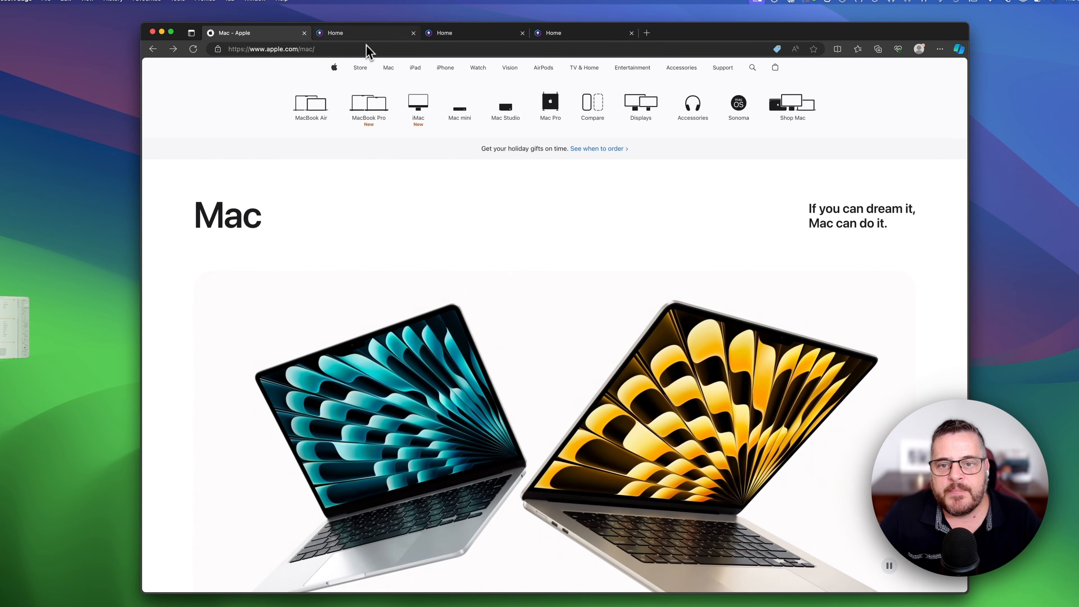
click(372, 36)
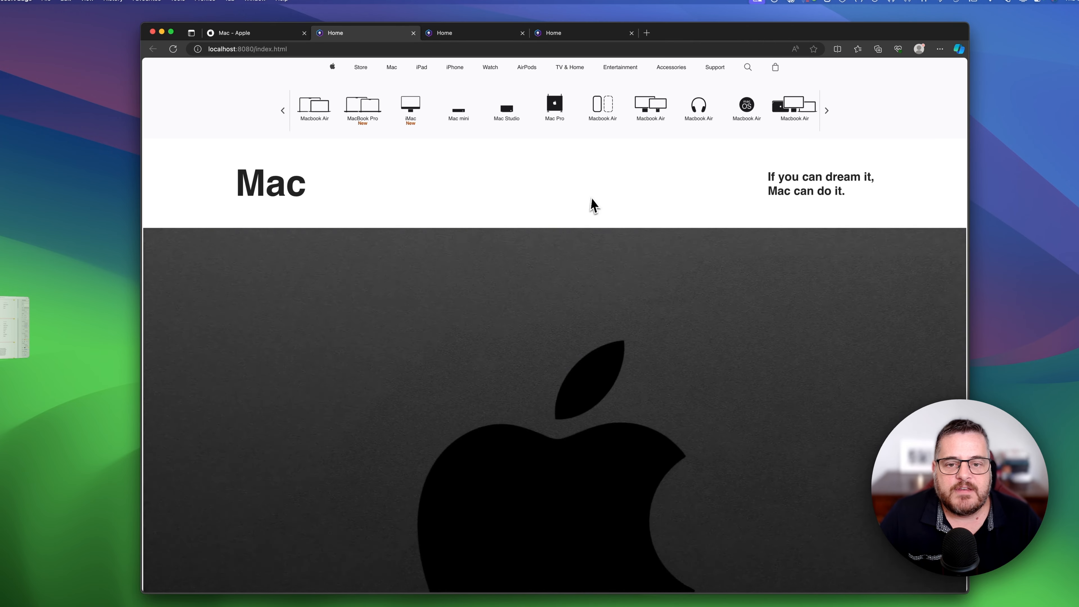
scroll(395, 196, down, 10)
scroll(395, 197, up, 10)
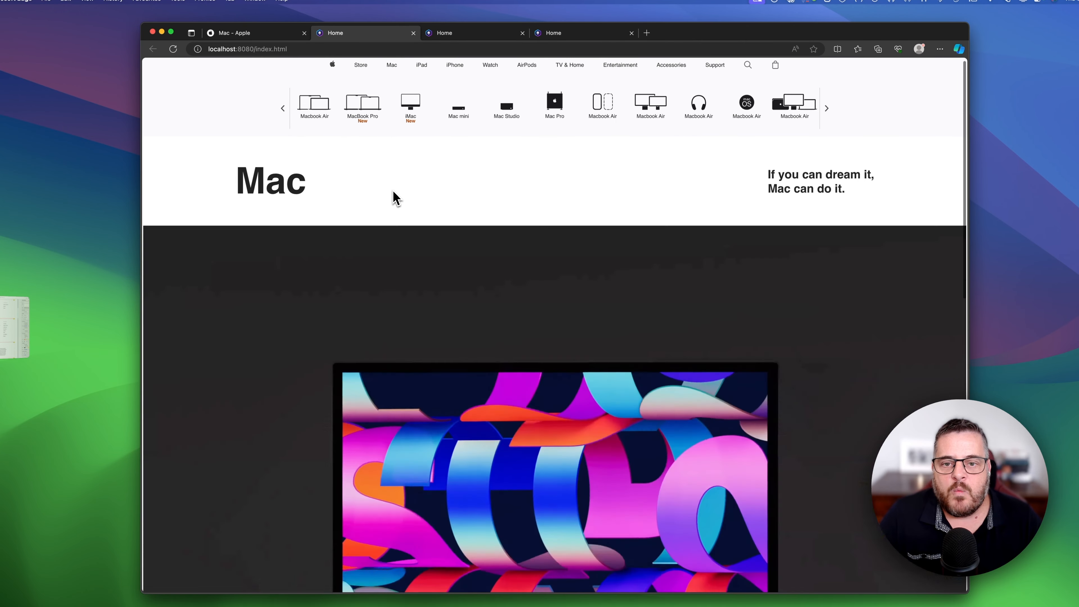
Open the left and right Offcanvas panels from the buttons near the end of the replica page
scroll(395, 196, down, 10)
click(415, 298)
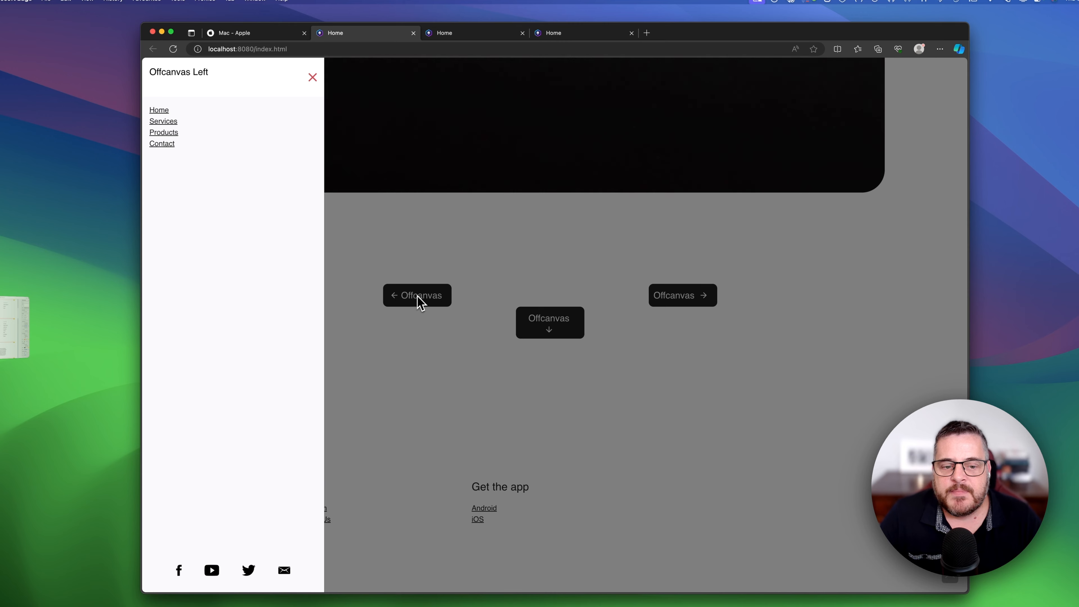
click(673, 297)
click(674, 303)
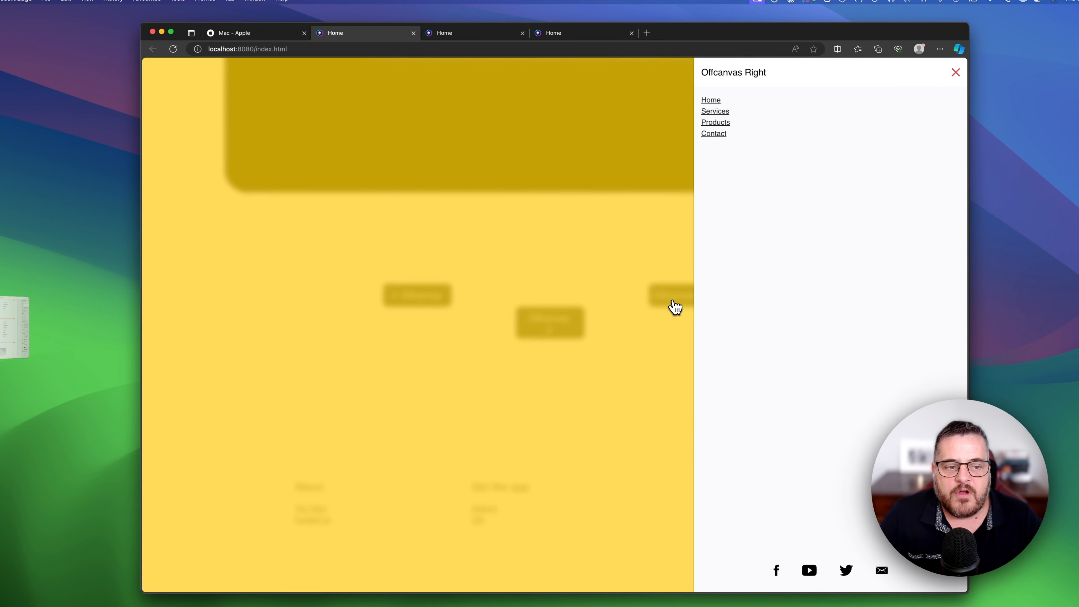
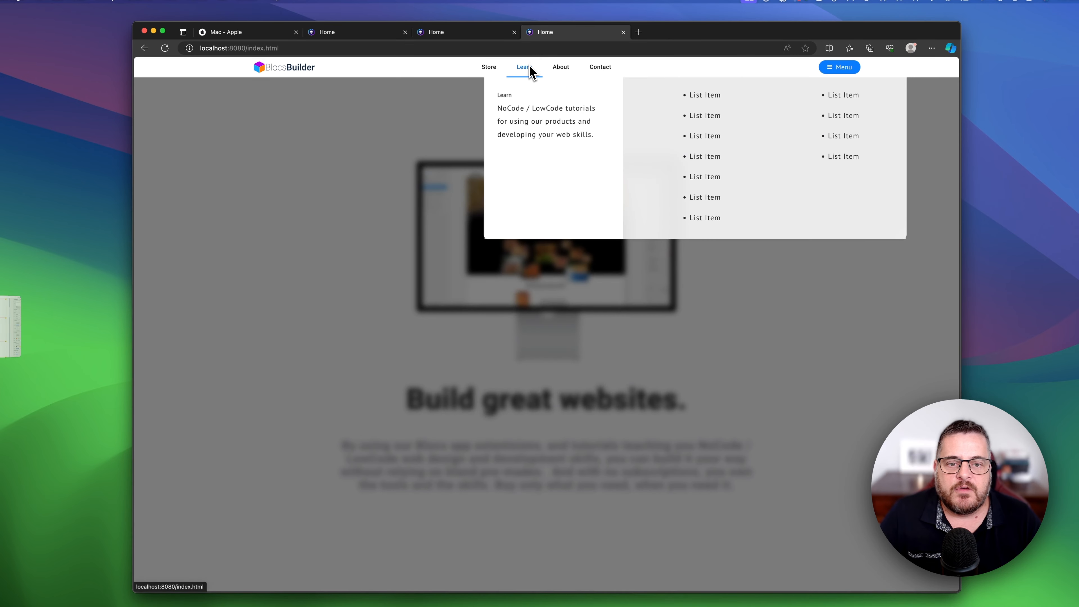
Compare the Store and Learn dropdown menus on the two BlocsBuilder demo pages
mouse_move(498, 70)
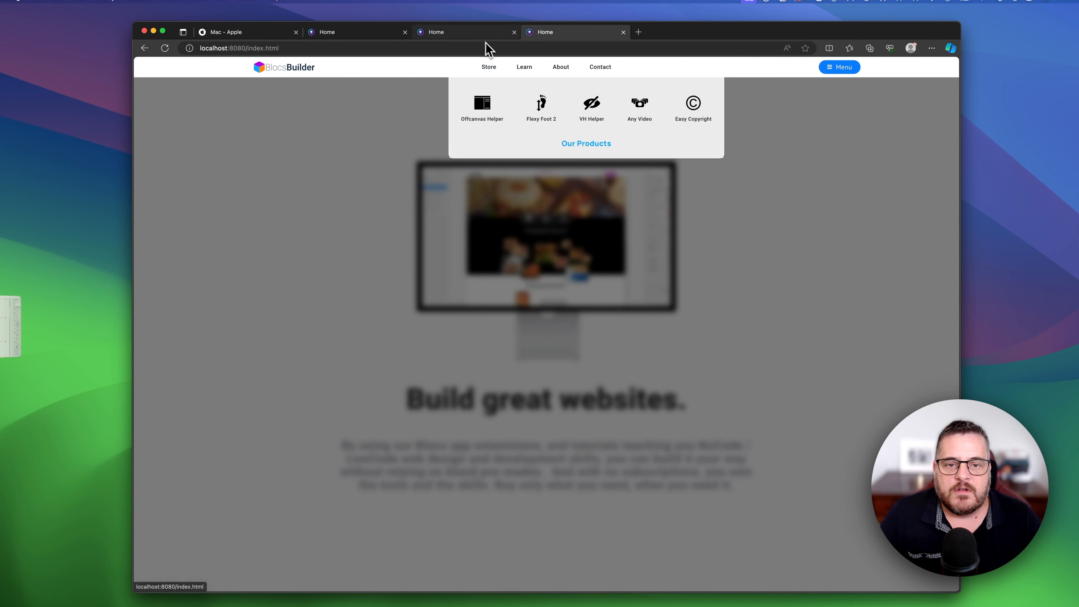
click(480, 34)
mouse_move(518, 76)
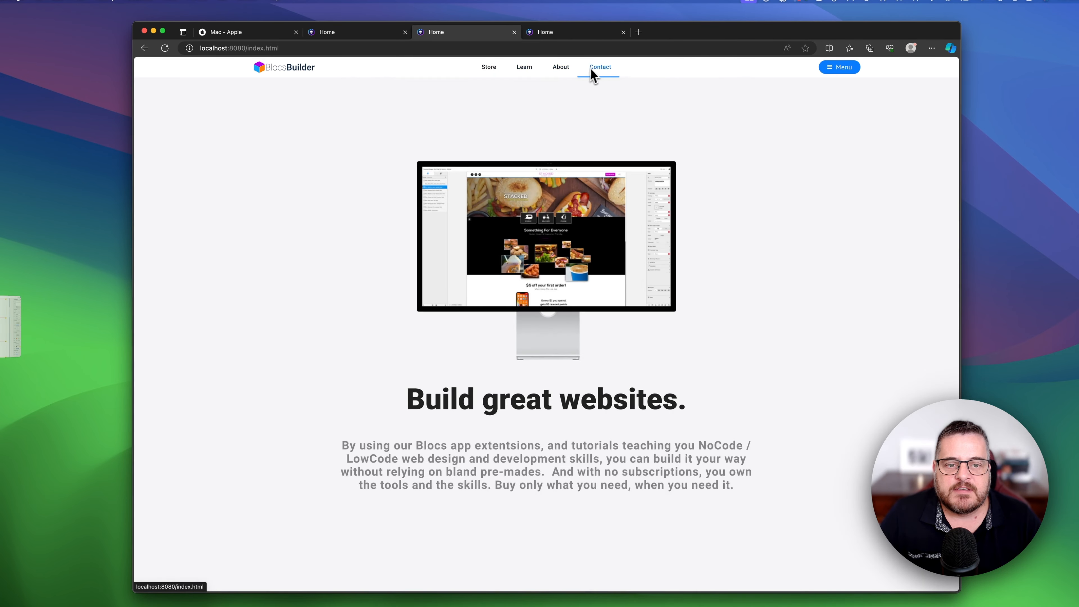
click(545, 32)
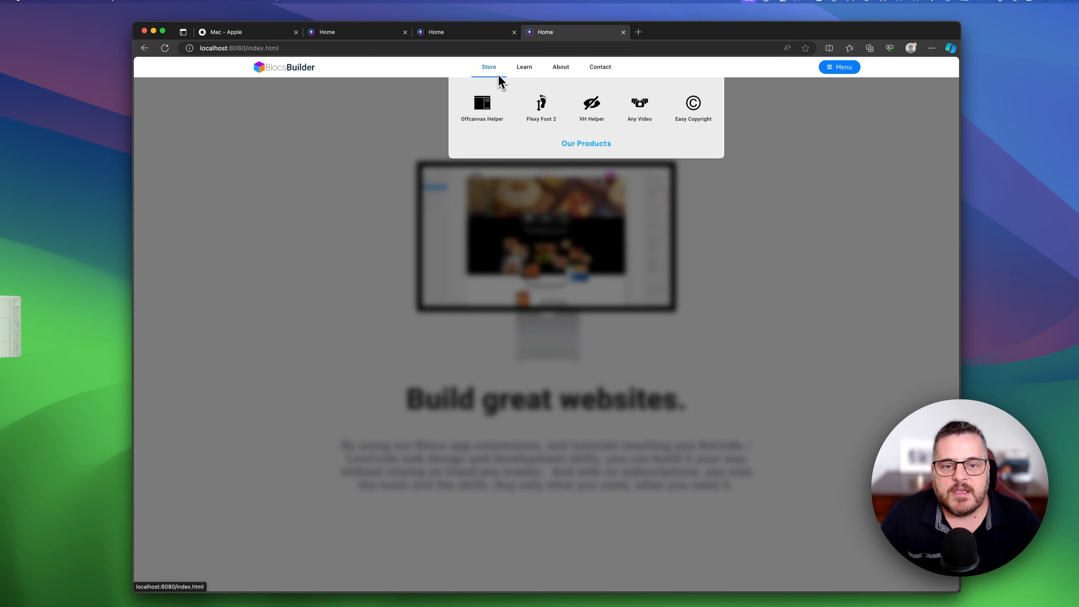
mouse_move(536, 111)
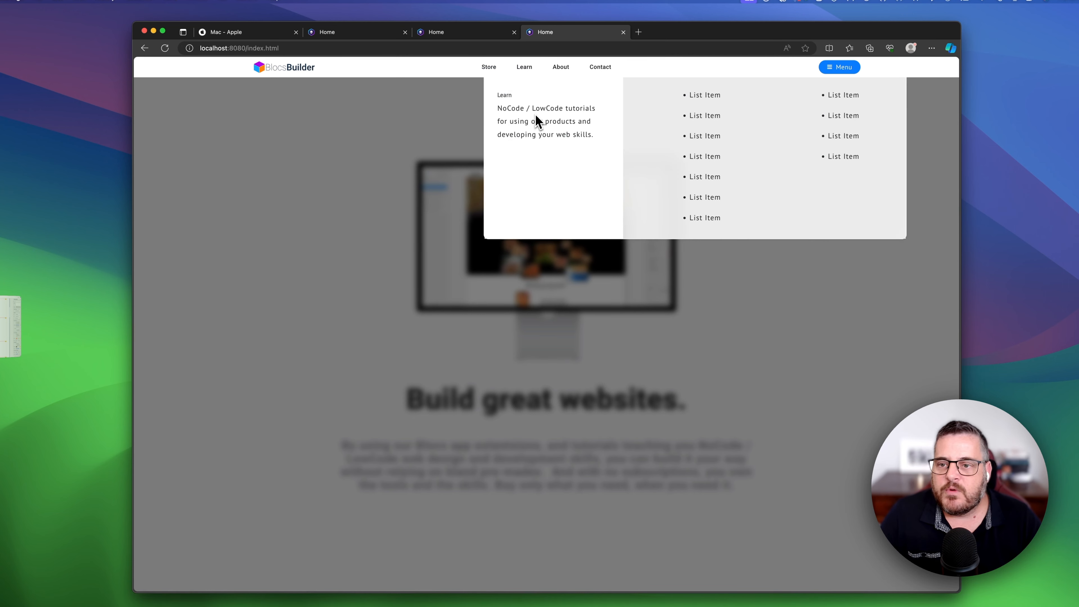
mouse_move(560, 81)
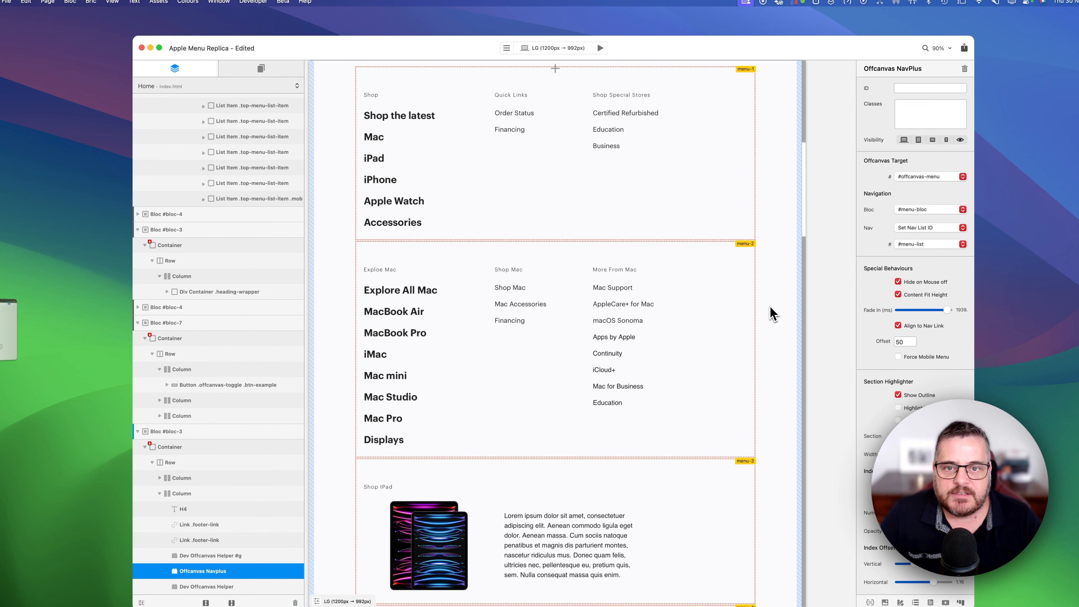
Examine the Offcanvas NavPlus highlighter and index settings and the labelled sections from menu-1 to menu-mobile
scroll(920, 303, down, 10)
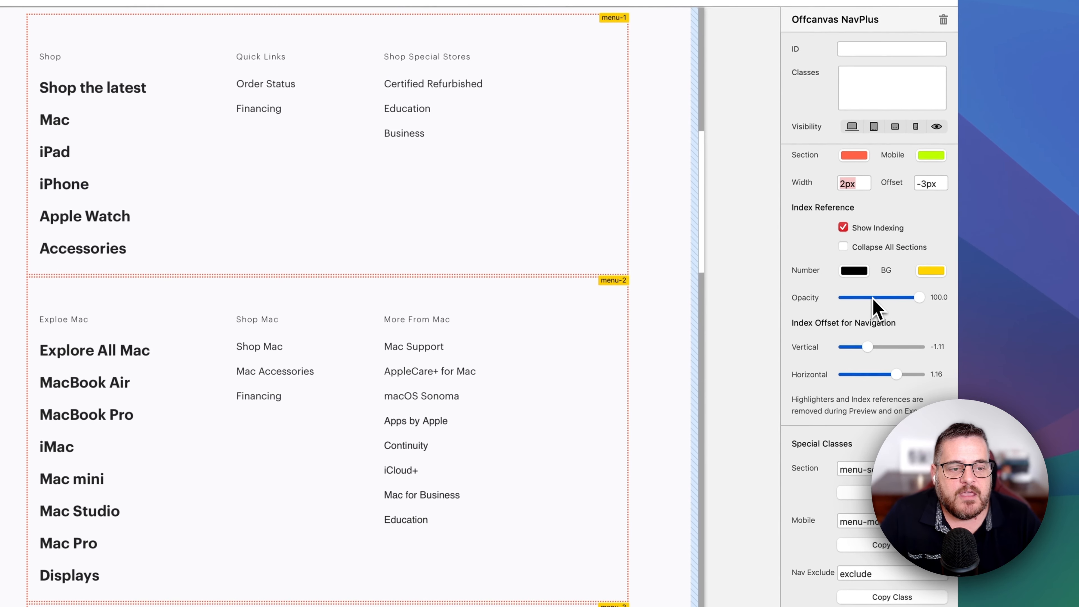
scroll(872, 315, up, 5)
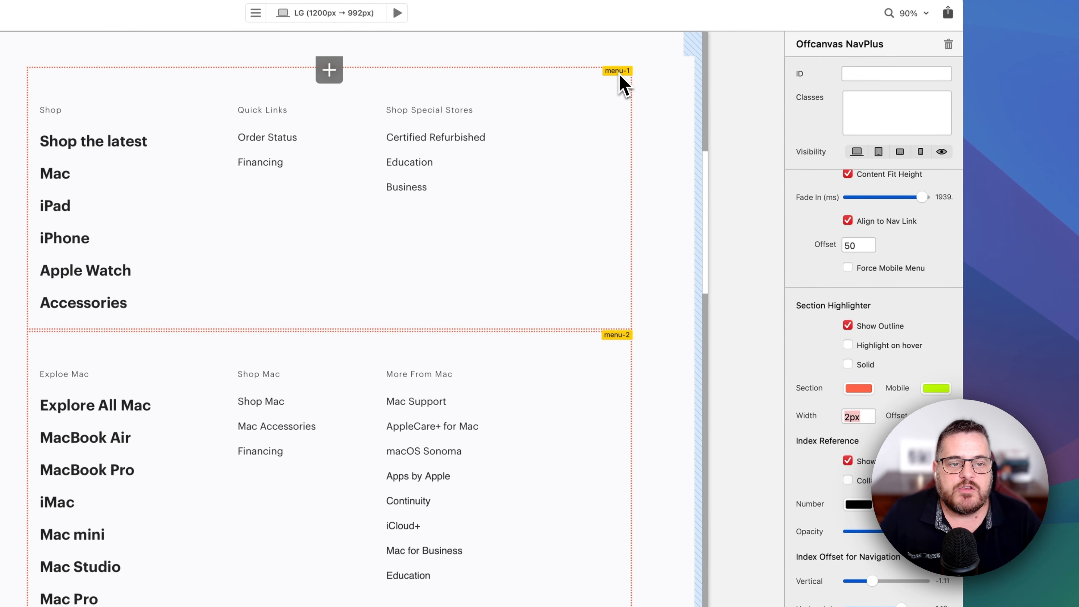
scroll(614, 361, down, 5)
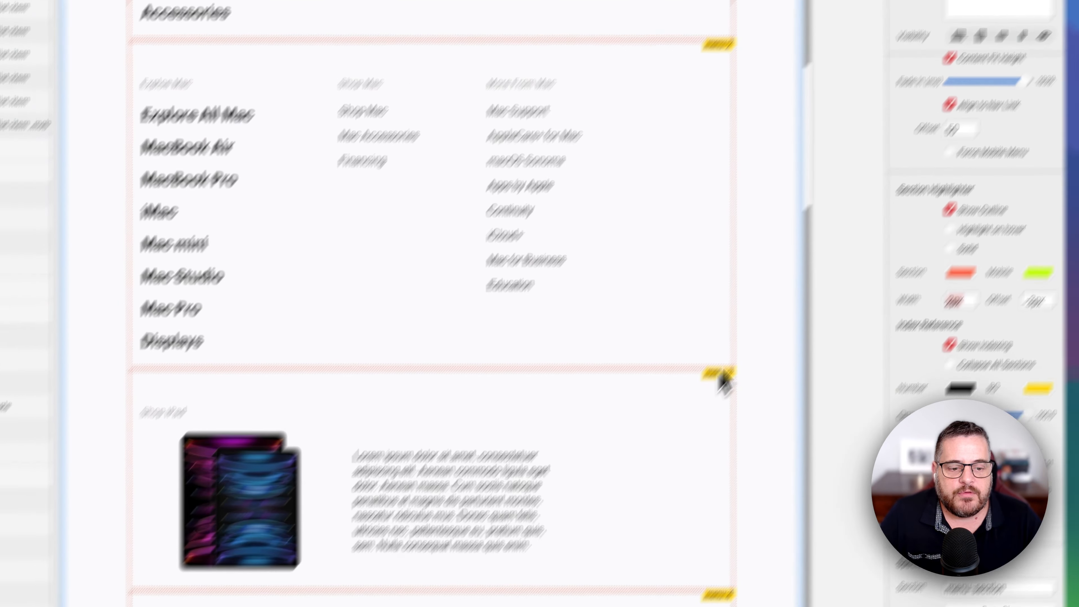
scroll(618, 393, down, 15)
scroll(566, 303, down, 20)
scroll(566, 304, down, 20)
scroll(566, 304, up, 4)
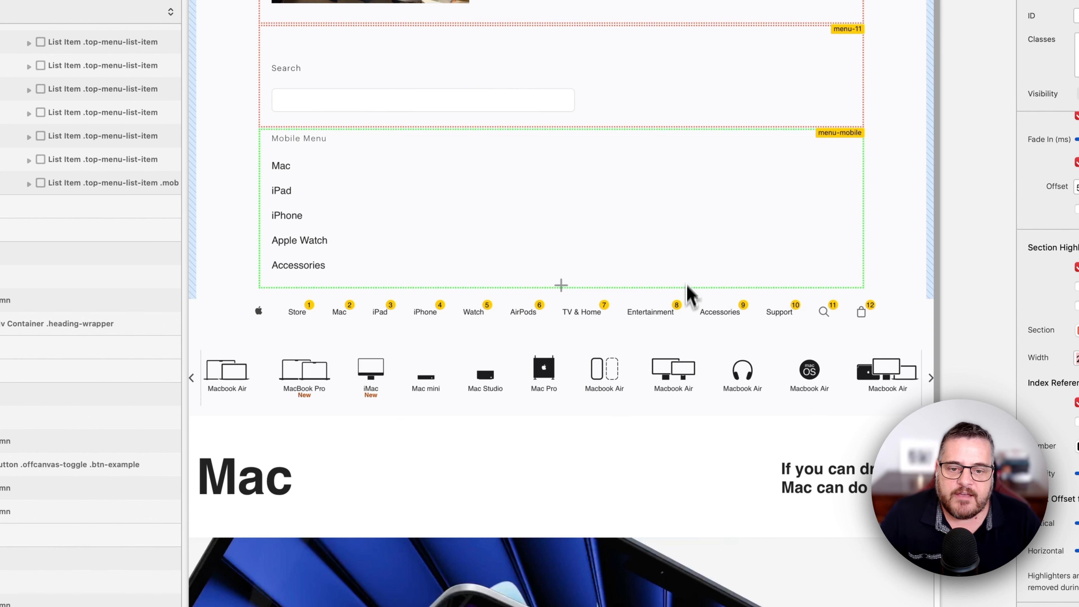
scroll(518, 345, down, 1)
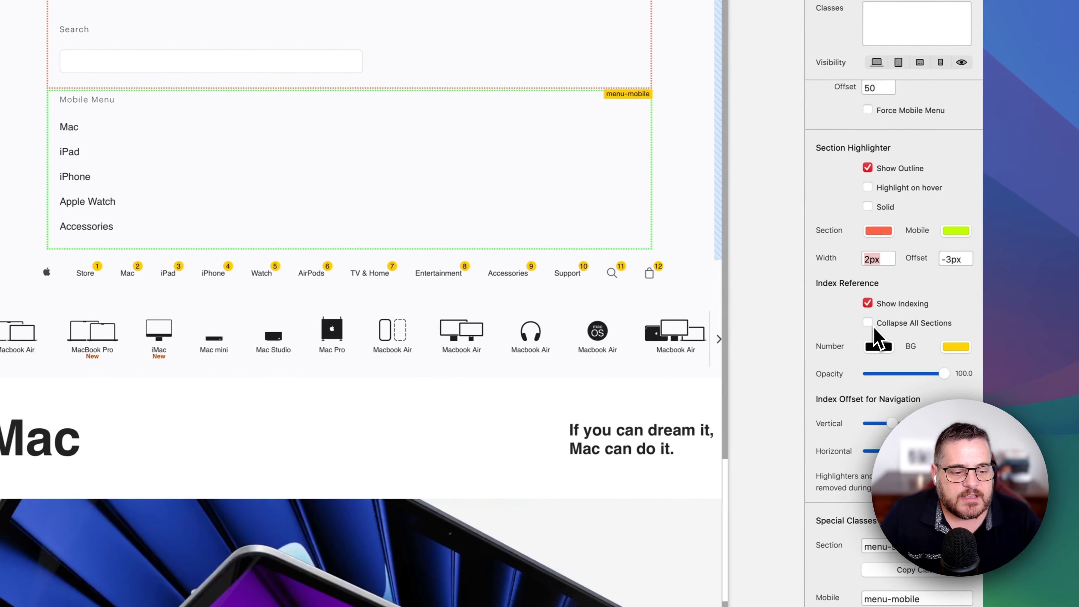
Set the Offcanvas NavPlus index offset for navigation to -1.44 vertically and 1.65 horizontally
scroll(869, 336, down, 4)
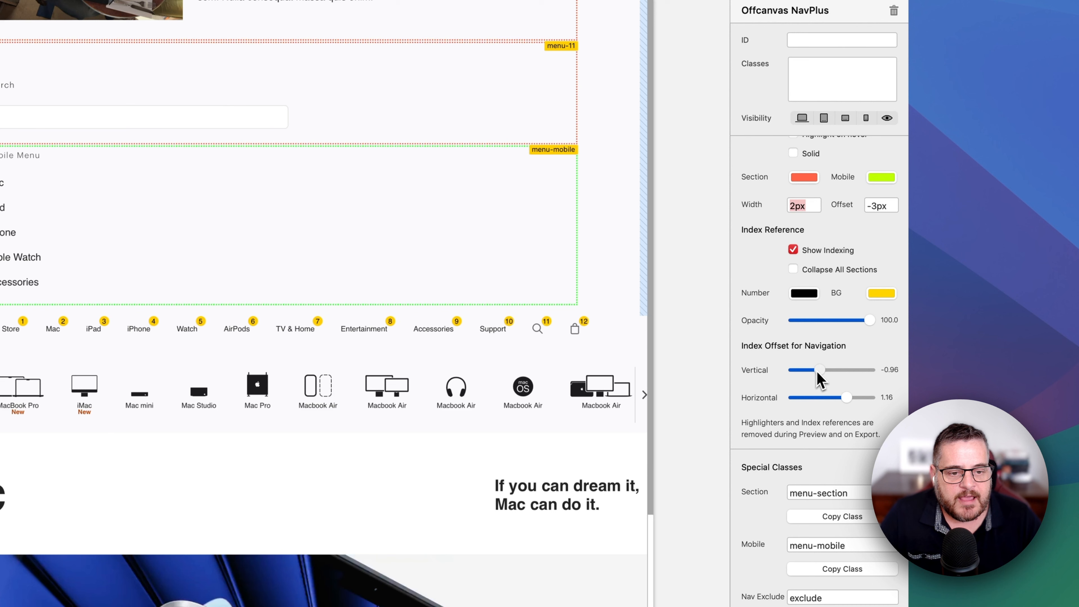
drag(889, 313, 930, 314)
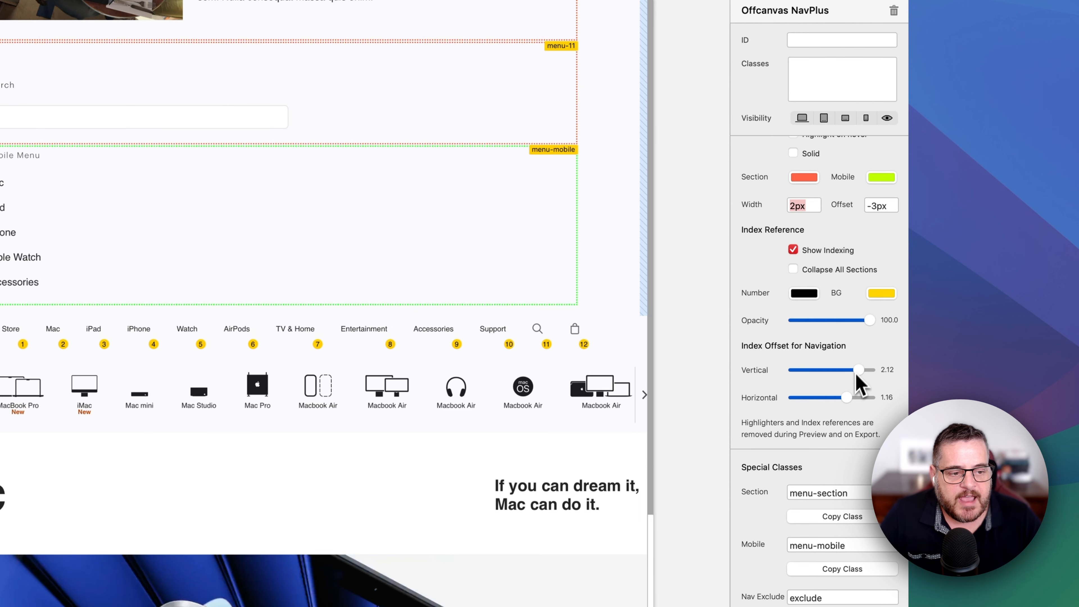
drag(845, 400, 805, 375)
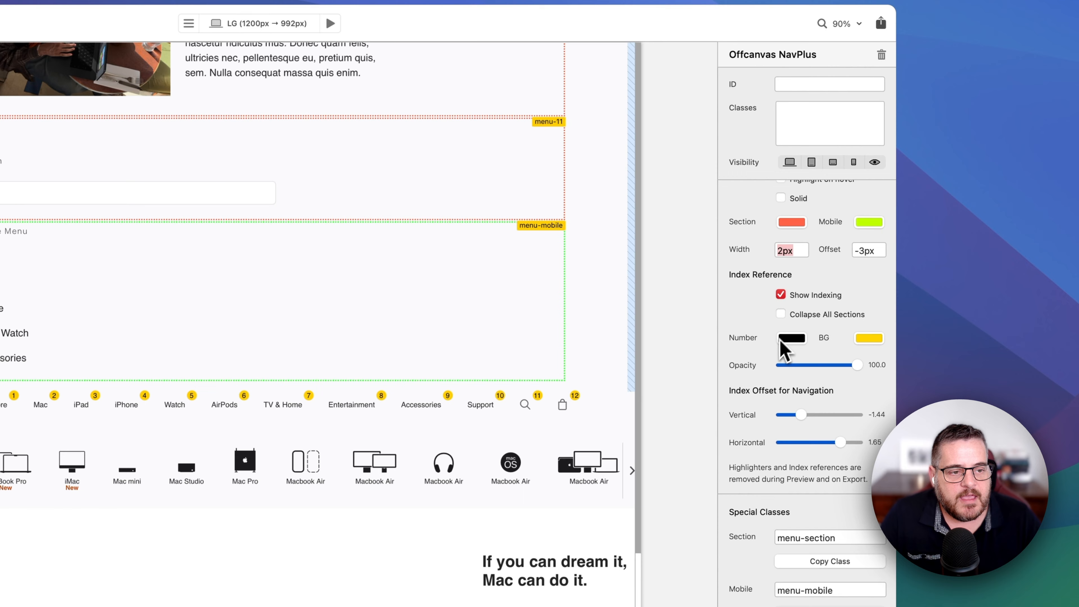
Turn off Show Outline for the Section Highlighter of the Offcanvas NavPlus element
scroll(782, 346, up, 10)
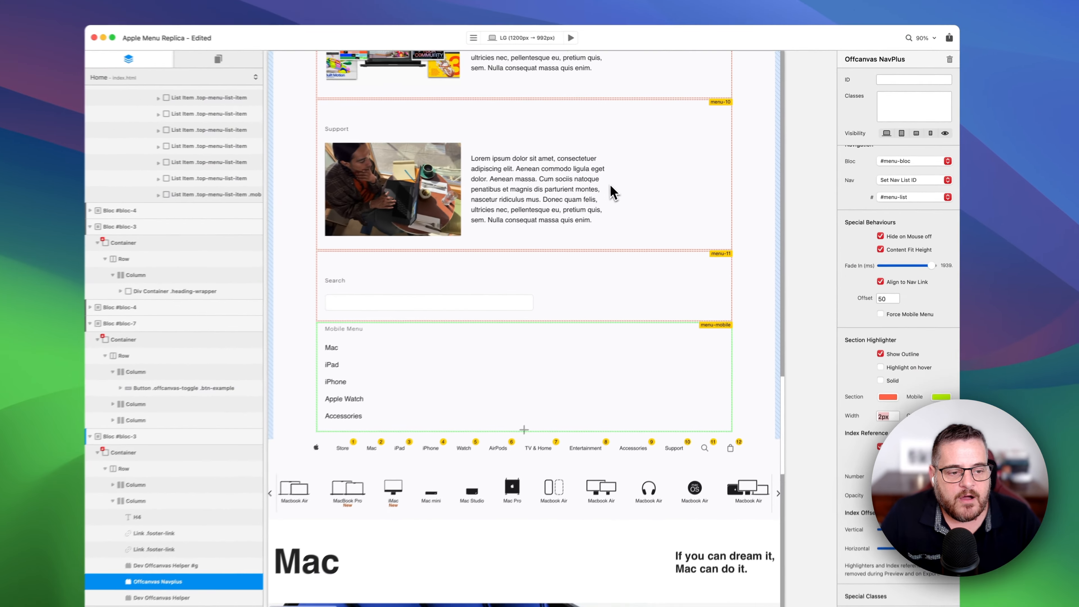
scroll(624, 274, up, 4)
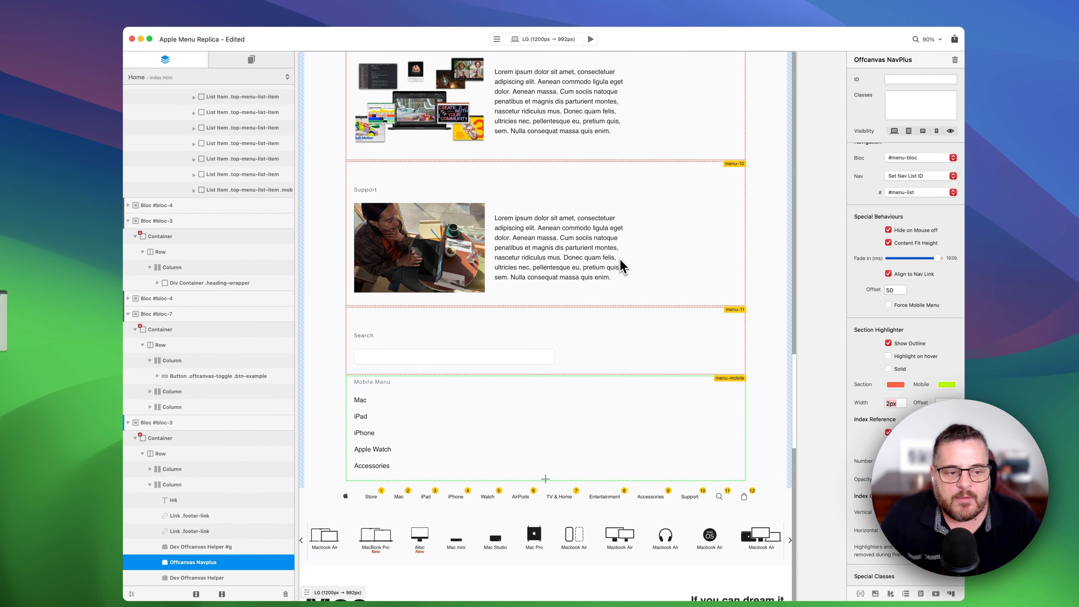
click(899, 333)
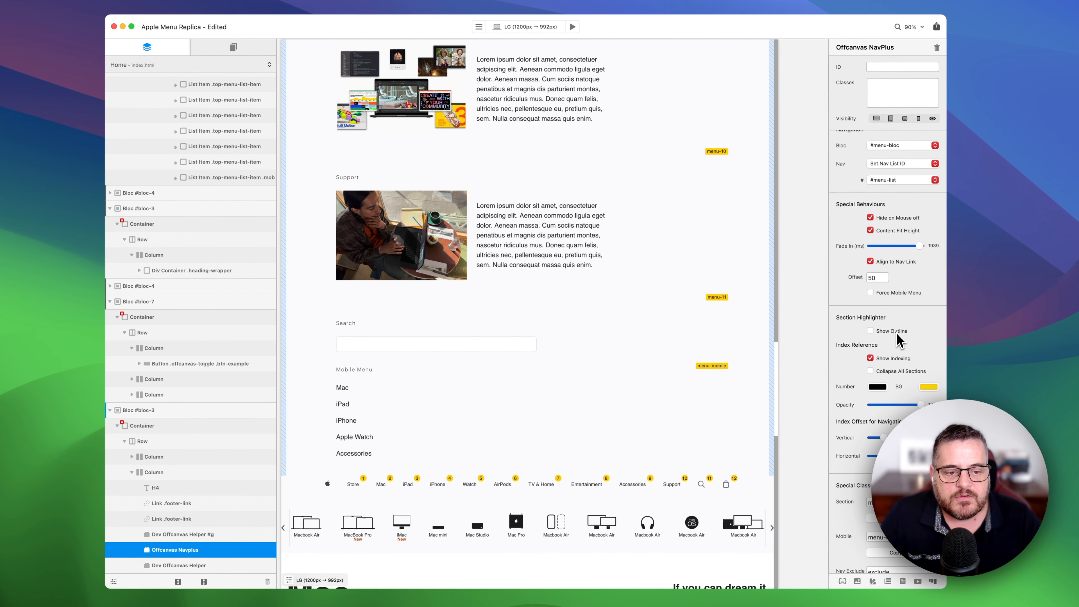
Turn on Show Outline and Solid for the Section Highlighter of the Offcanvas NavPlus element
click(897, 332)
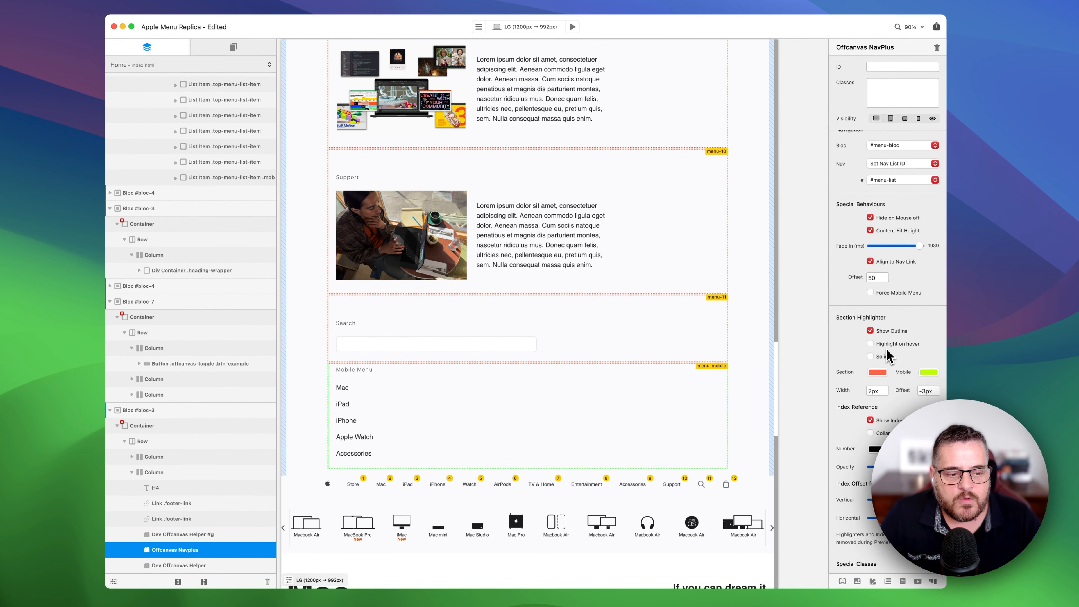
click(882, 356)
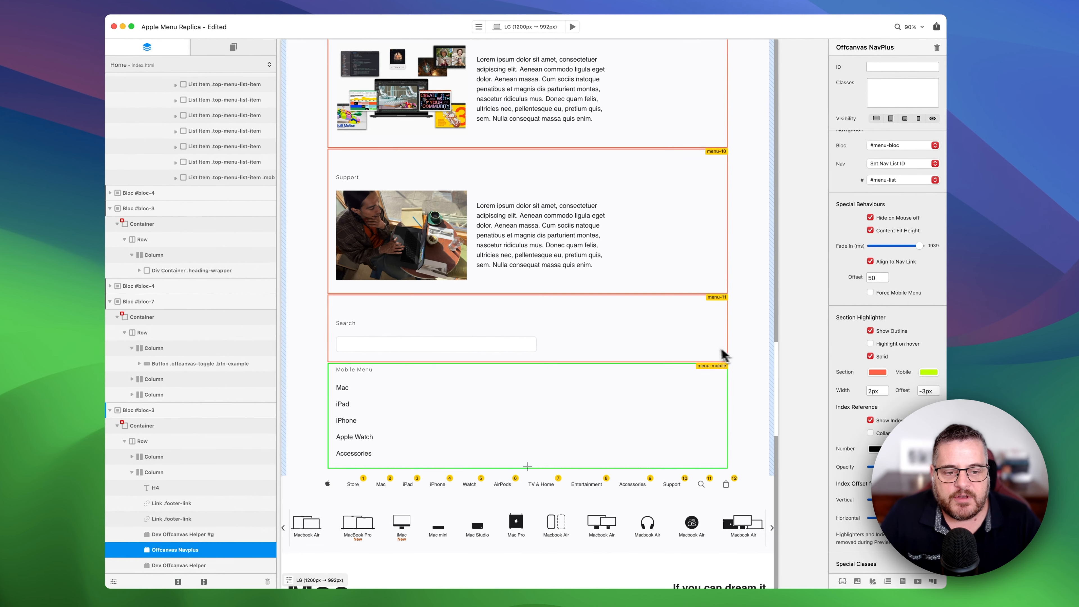
Try Highlight on hover across the menu sections, and switch the option off again
scroll(729, 355, down, 2)
click(871, 343)
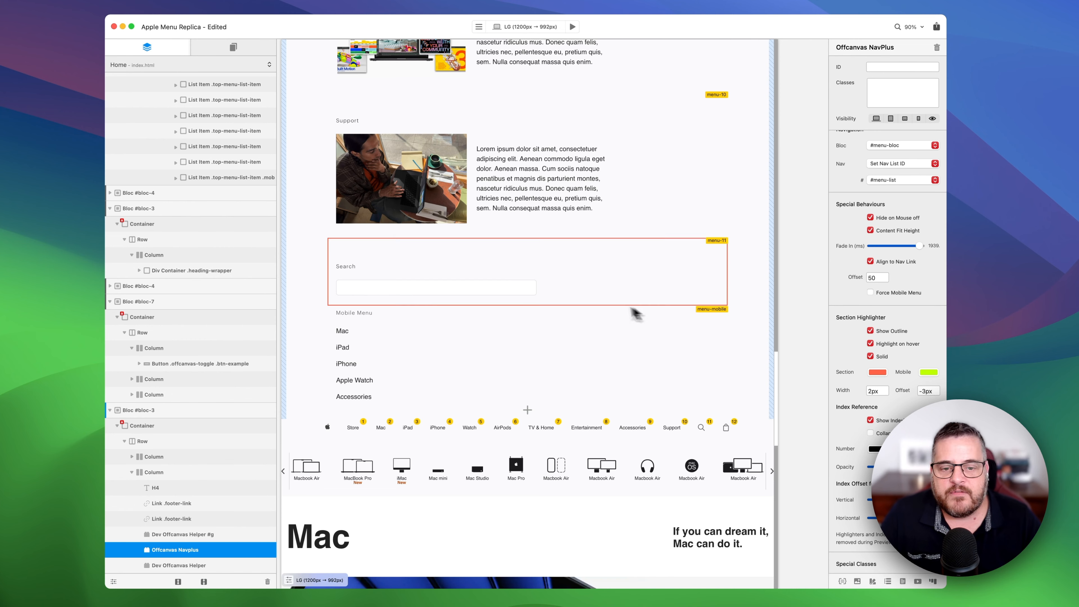
scroll(584, 244, up, 3)
scroll(586, 255, up, 2)
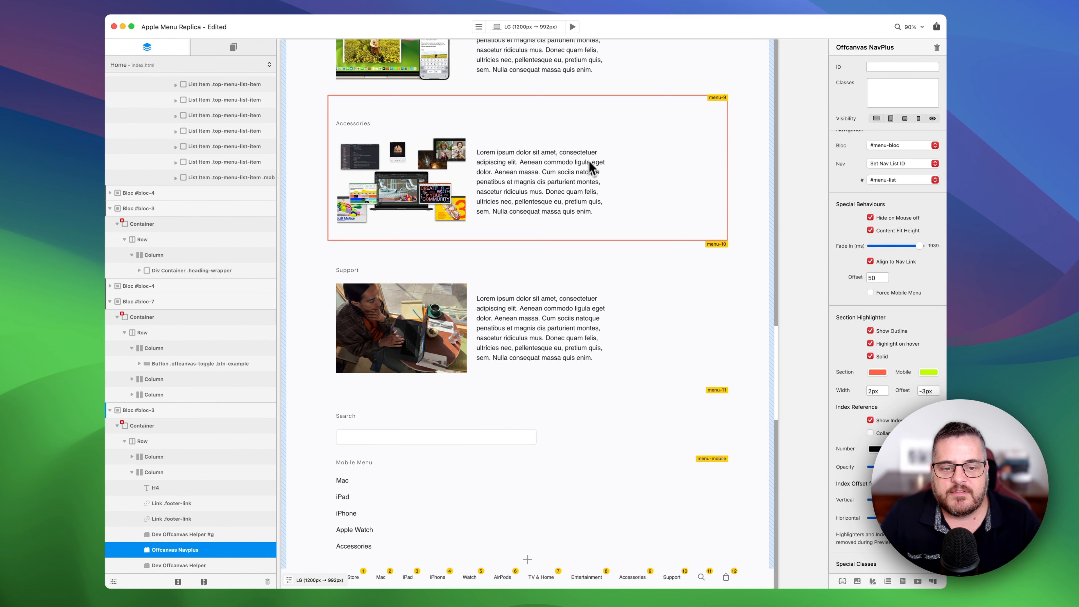
scroll(620, 340, up, 6)
scroll(611, 256, up, 8)
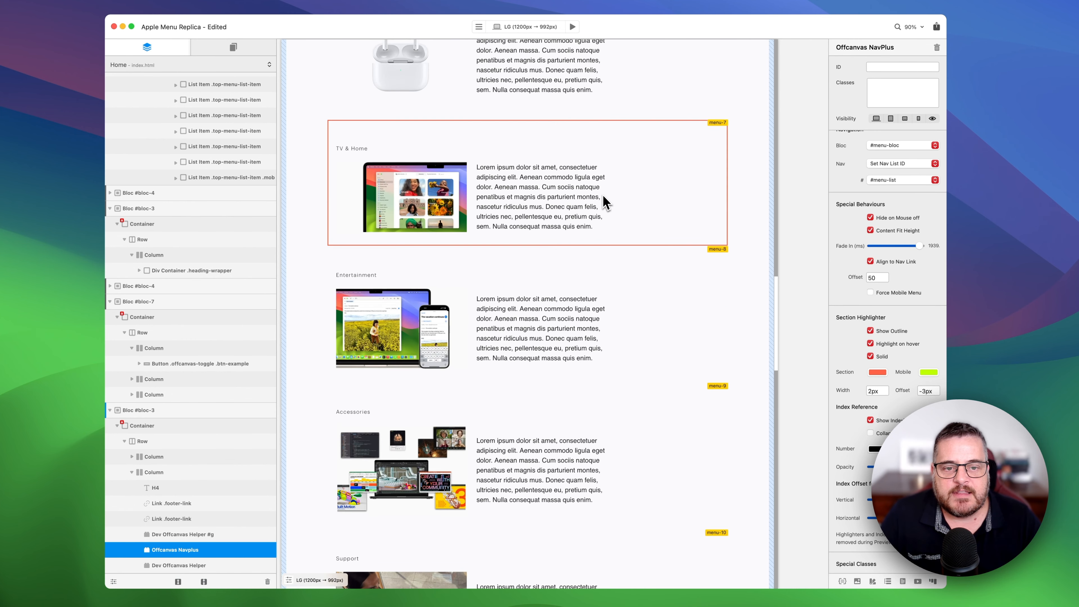
click(871, 343)
Select the #offcanvas-left Dev Offcanvas Helper below the Get the app links in the footer
scroll(693, 367, down, 3)
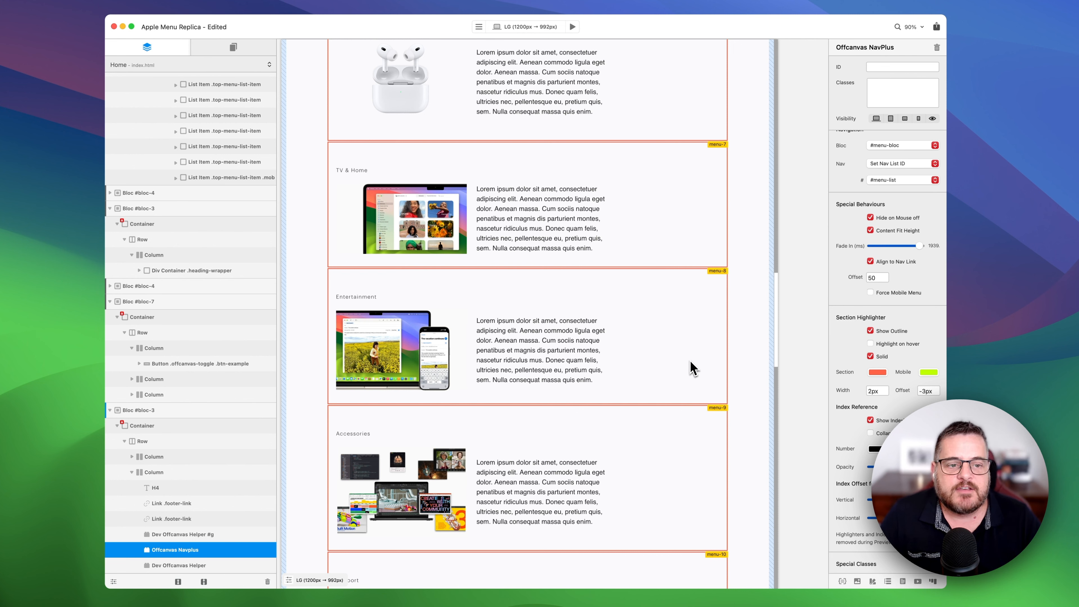
scroll(871, 355, down, 1)
scroll(871, 355, down, 5)
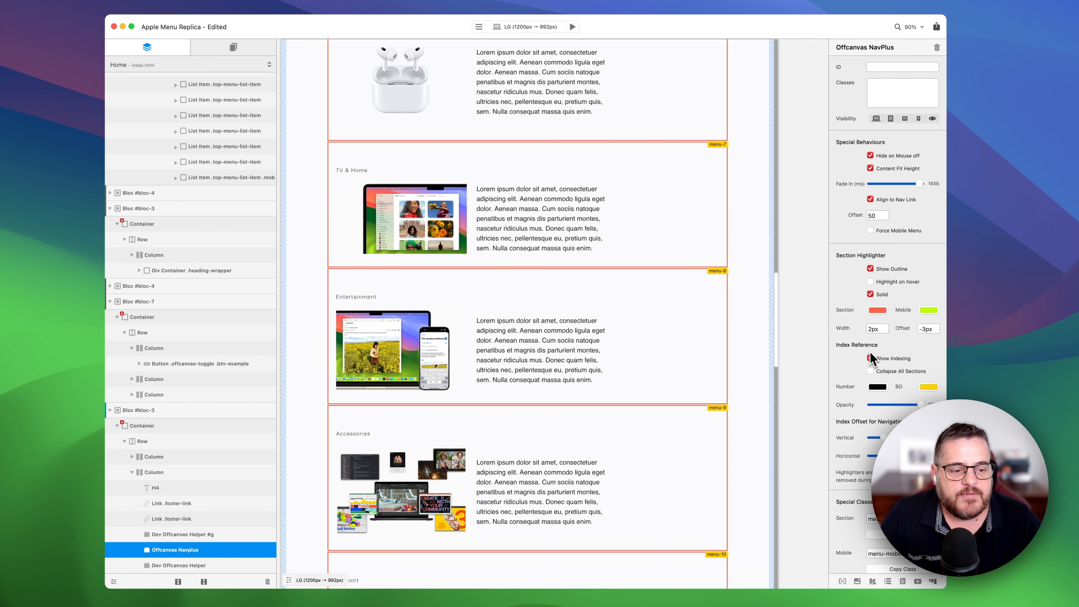
scroll(686, 425, down, 20)
click(685, 496)
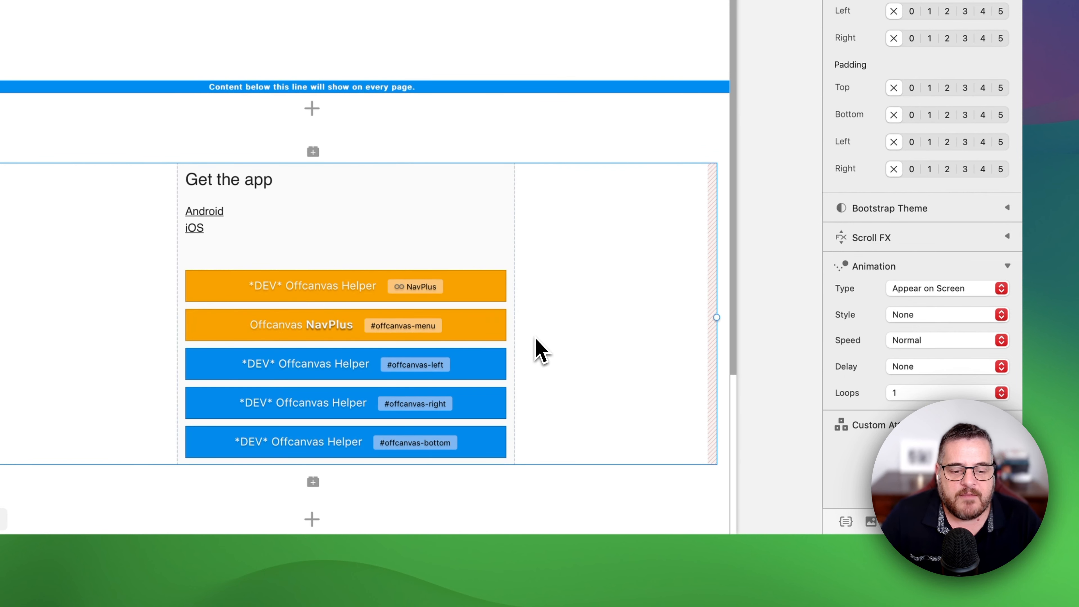
click(480, 361)
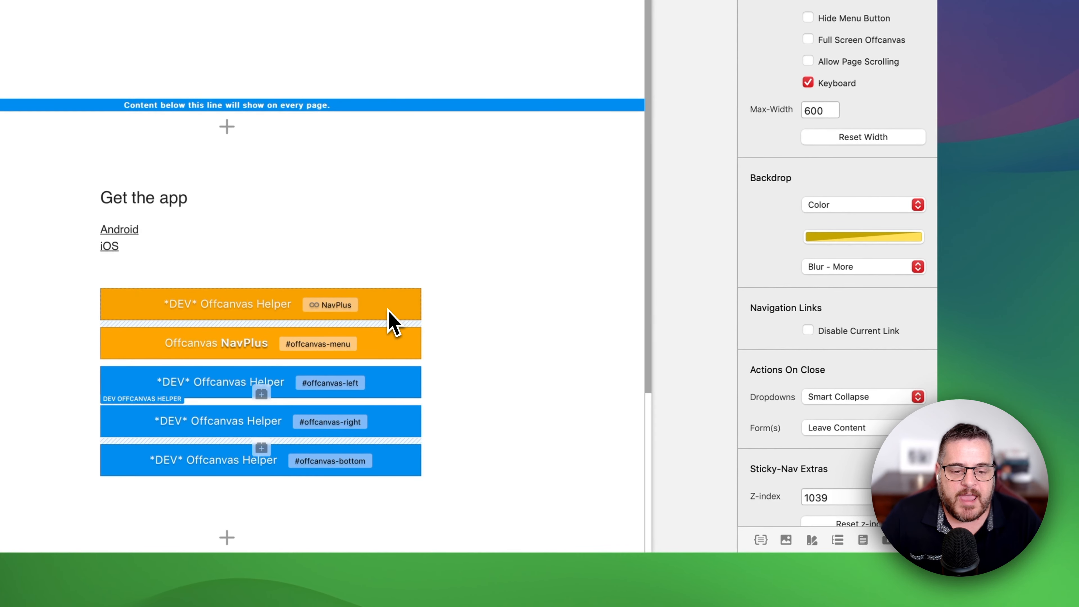
click(362, 385)
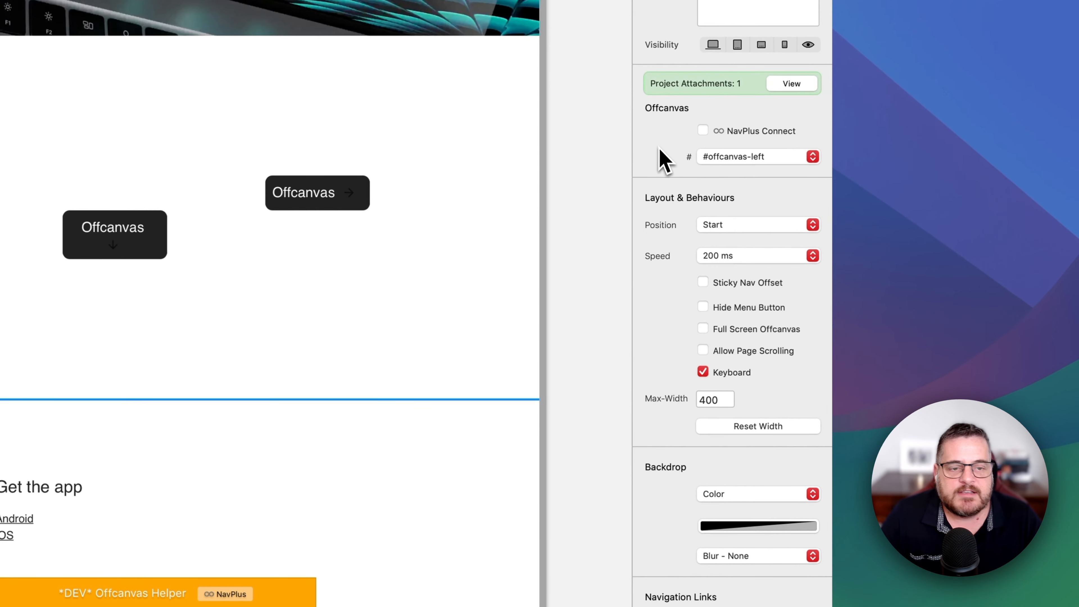
Try NavPlus Connect on the #offcanvas-left helper, switch it off again and keep #offcanvas-left as its target
click(703, 130)
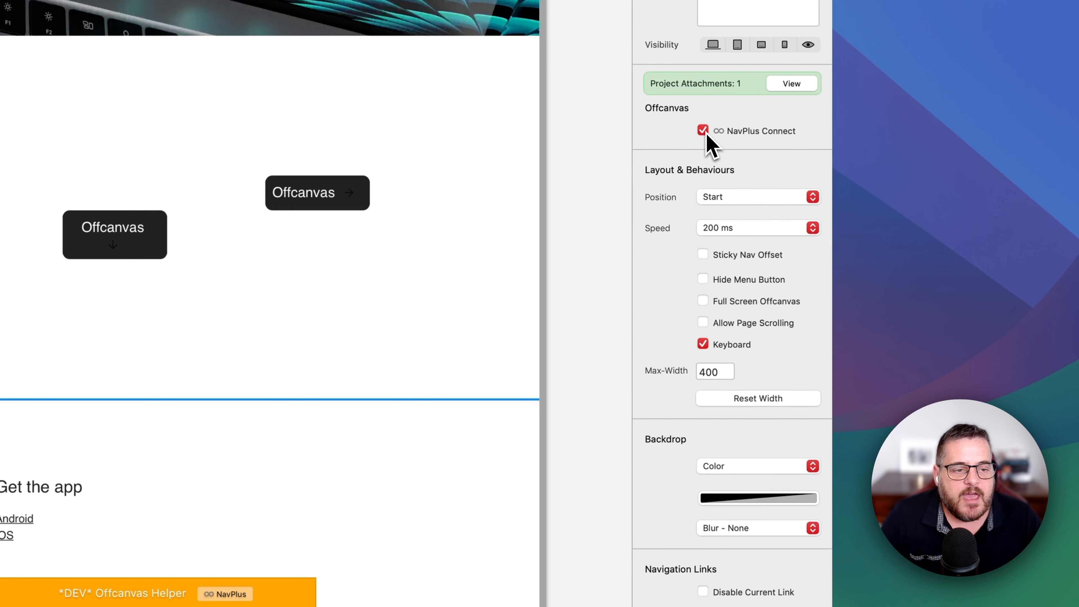
click(708, 136)
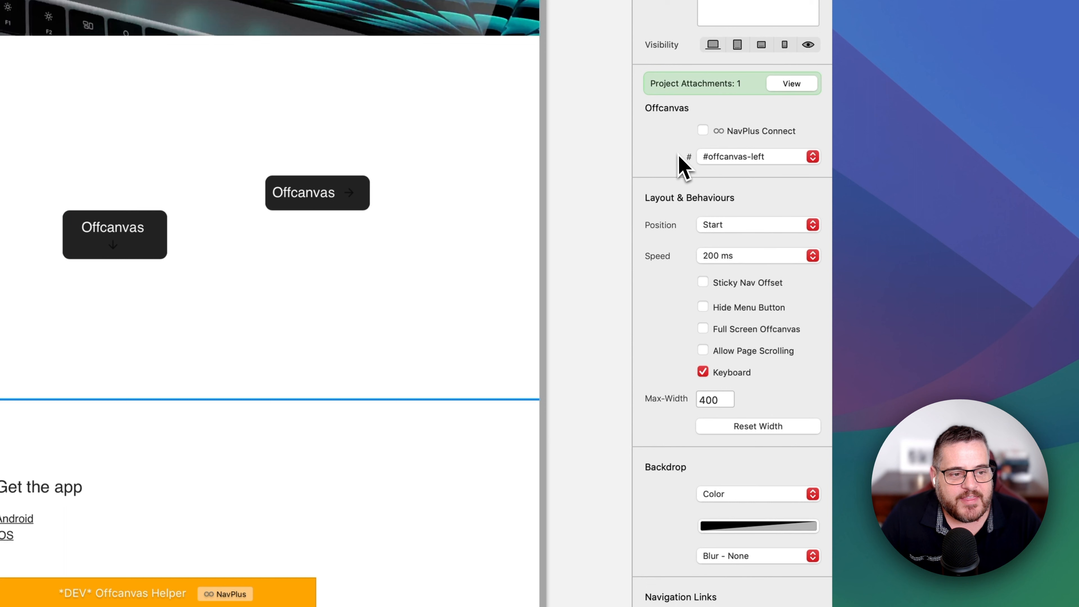
click(721, 158)
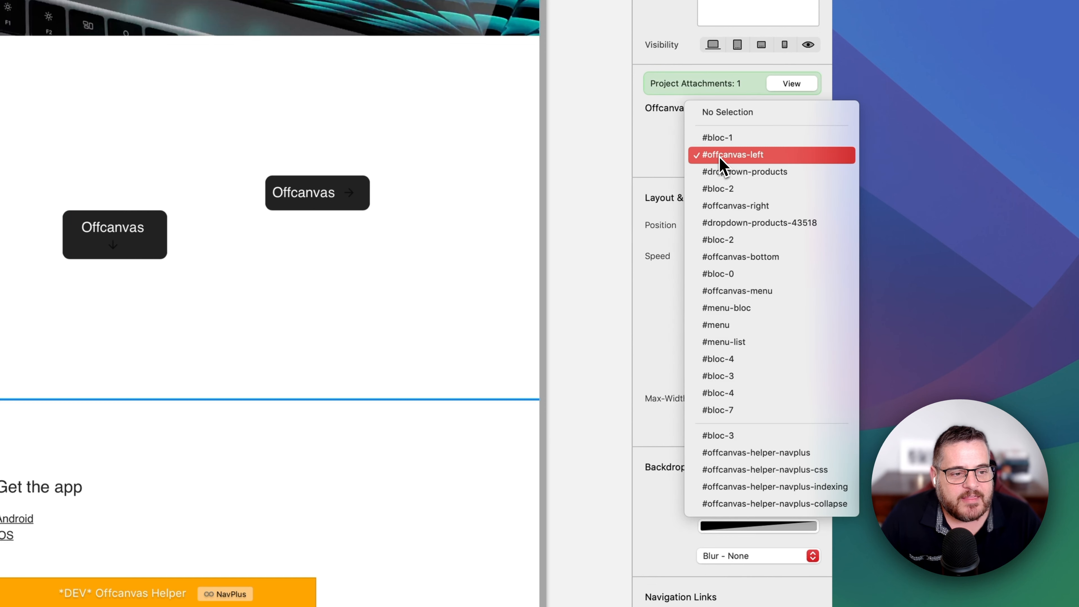
click(747, 158)
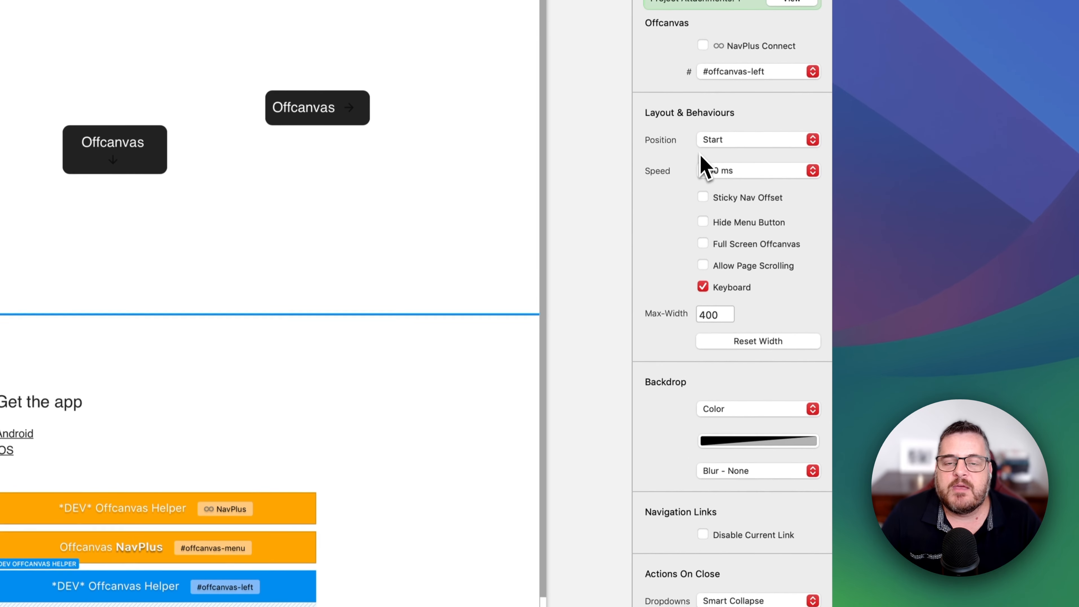
Examine the layout, backdrop, navigation link and closing settings of the #offcanvas-left helper
scroll(703, 173, down, 2)
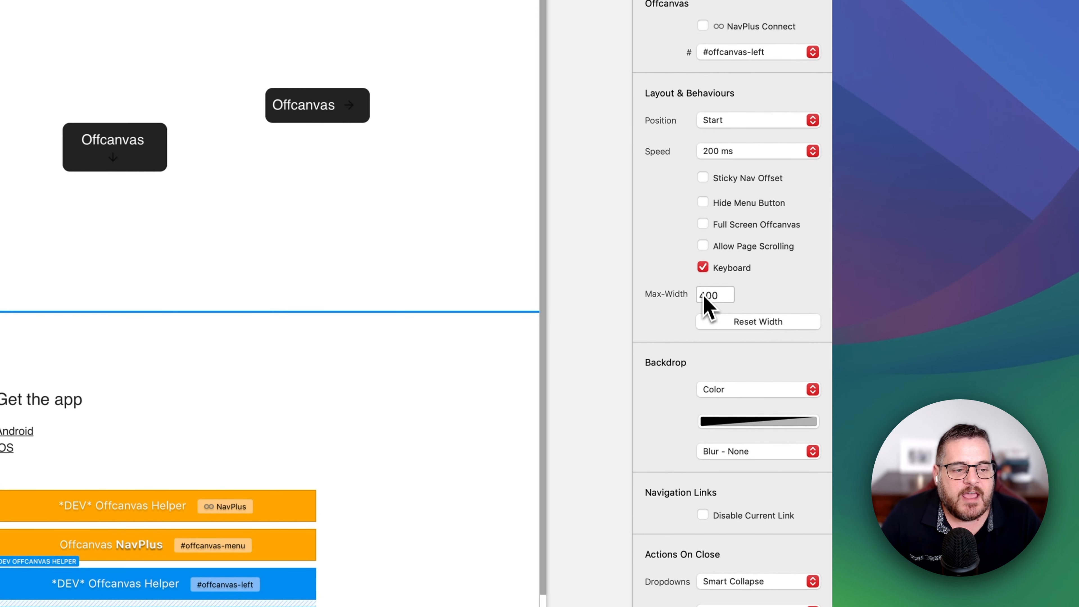
scroll(690, 358, down, 3)
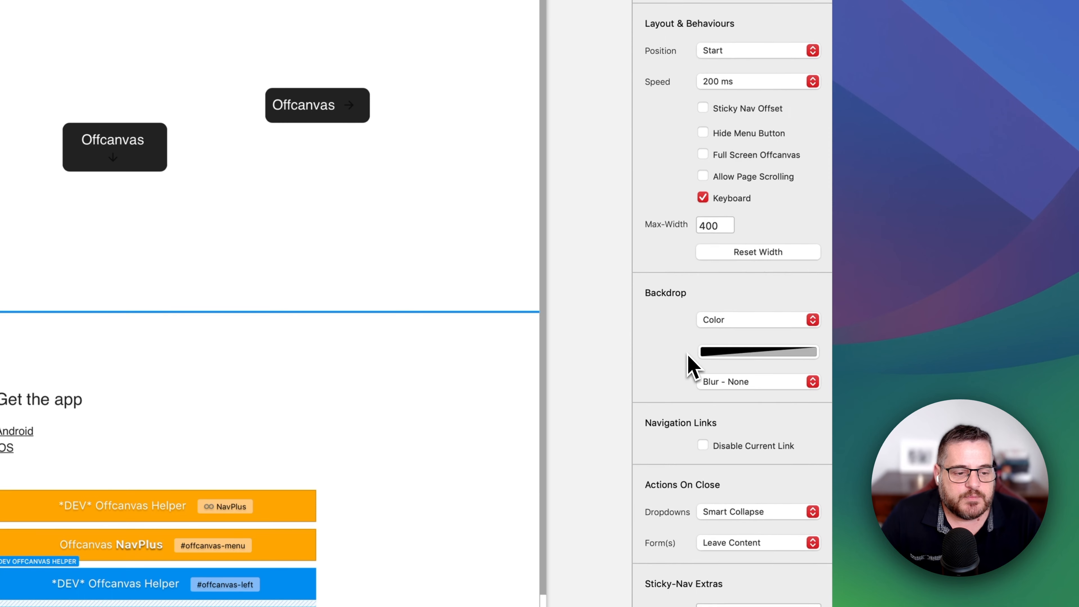
scroll(689, 358, down, 8)
scroll(689, 365, up, 5)
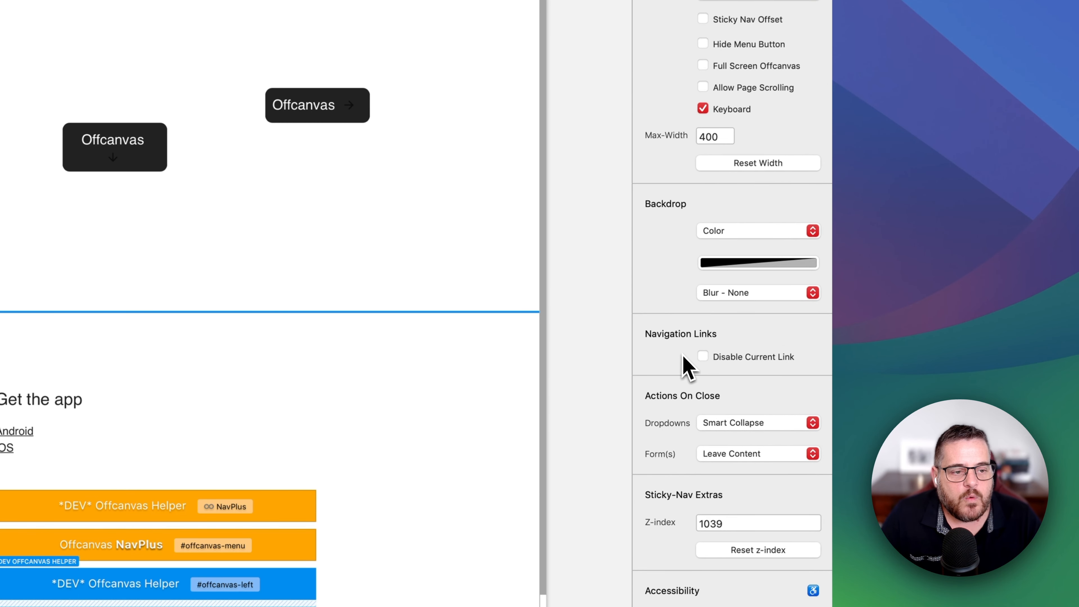
scroll(680, 360, up, 1)
scroll(684, 356, up, 4)
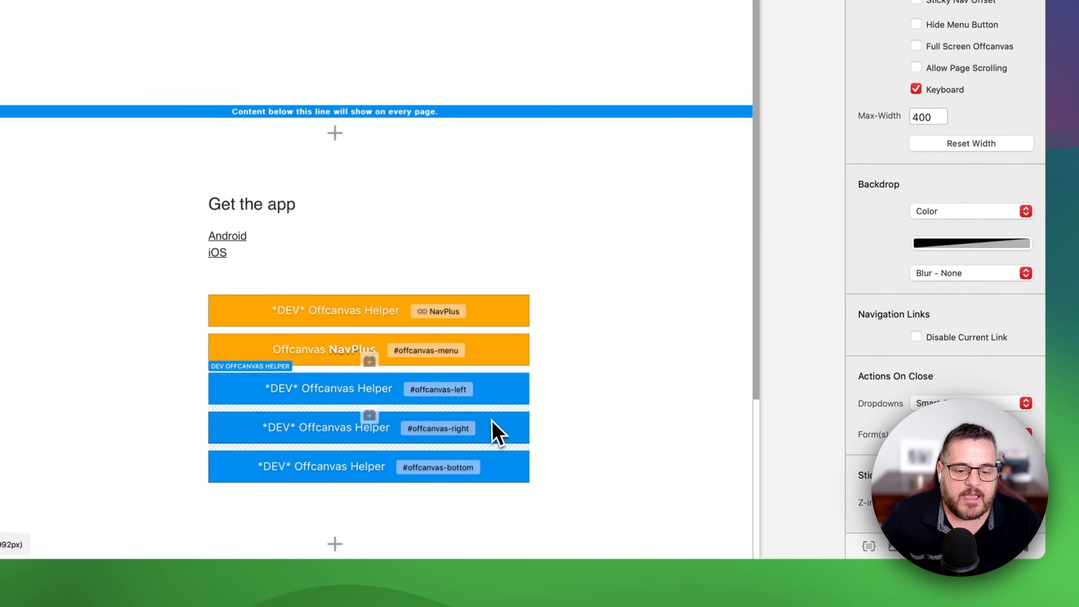
Inspect the NavPlus-connected helper and the Offcanvas NavPlus navigation settings, keeping #menu-bloc and Set Nav List ID
click(455, 312)
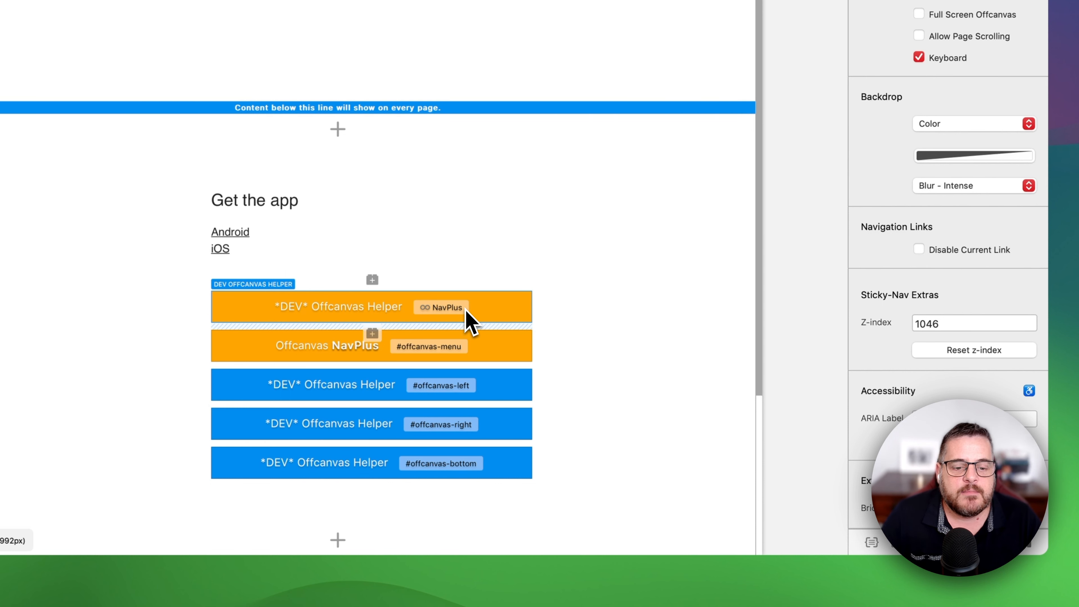
click(722, 195)
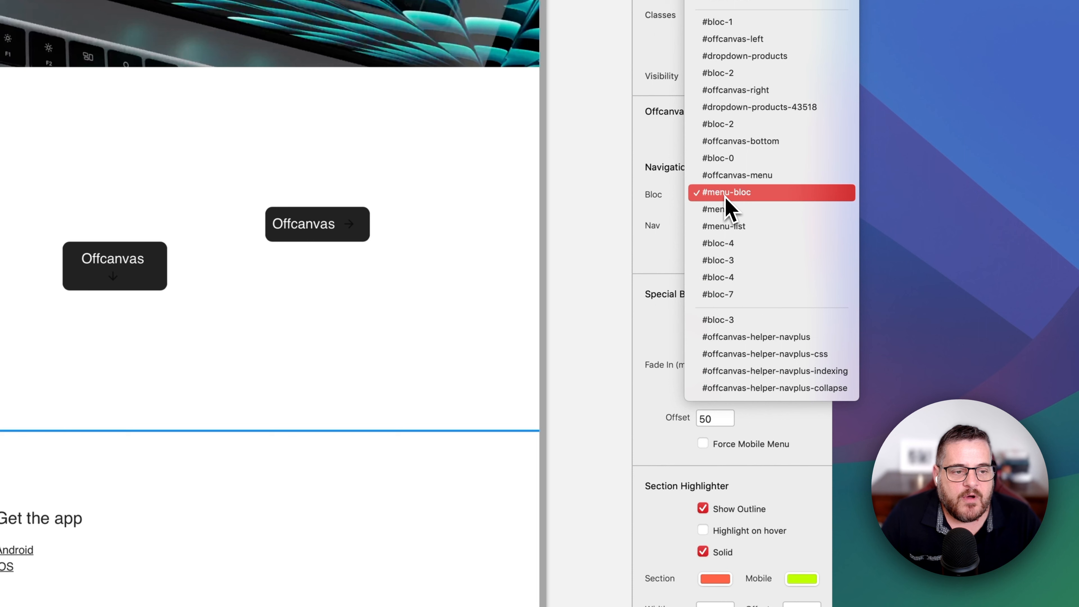
click(728, 199)
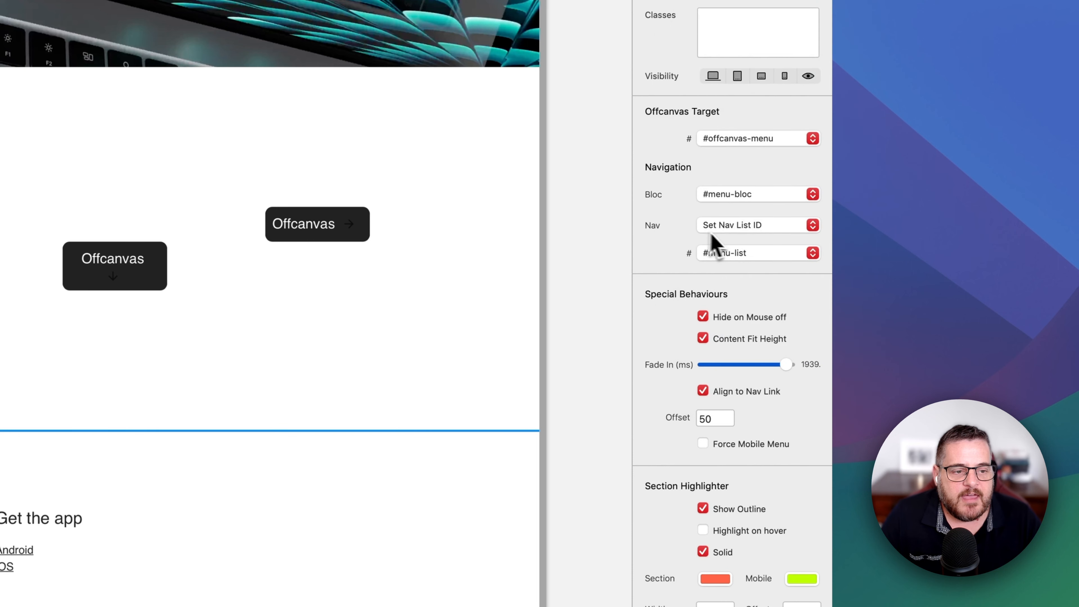
click(729, 229)
click(673, 243)
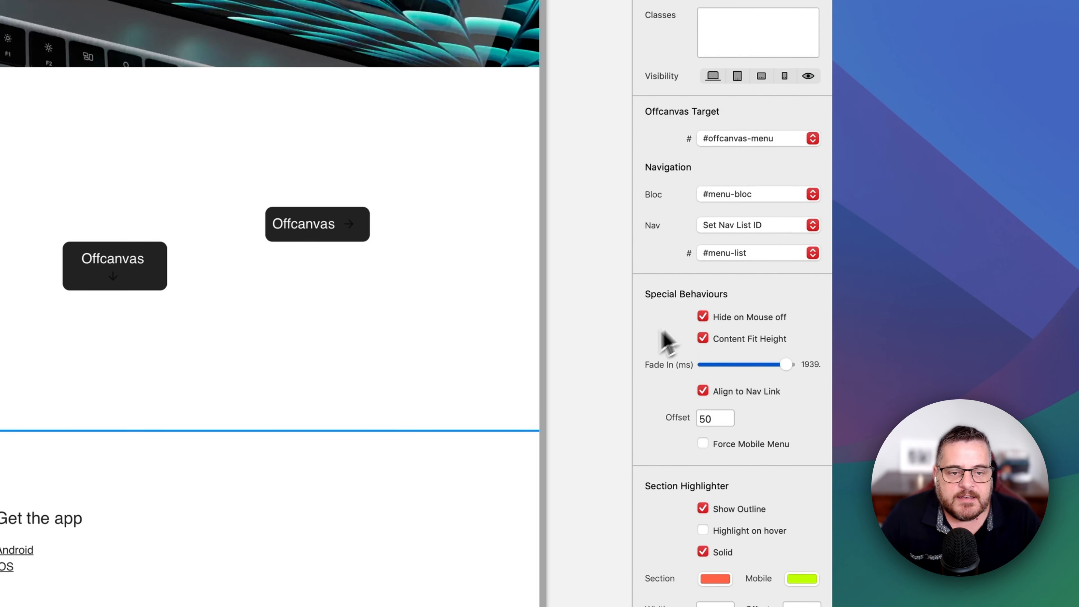
scroll(509, 391, up, 5)
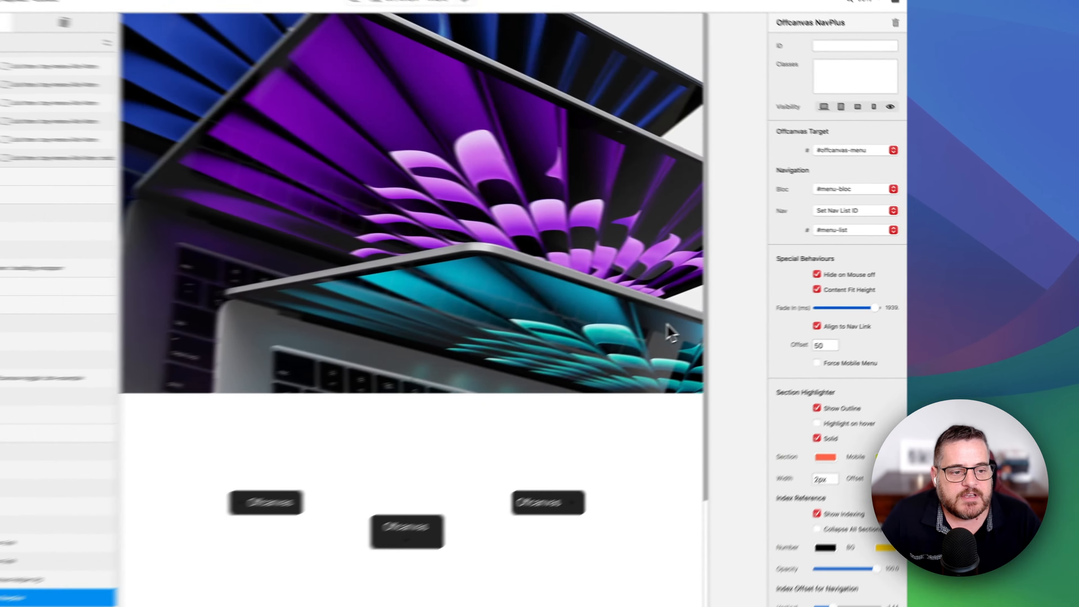
scroll(724, 304, up, 10)
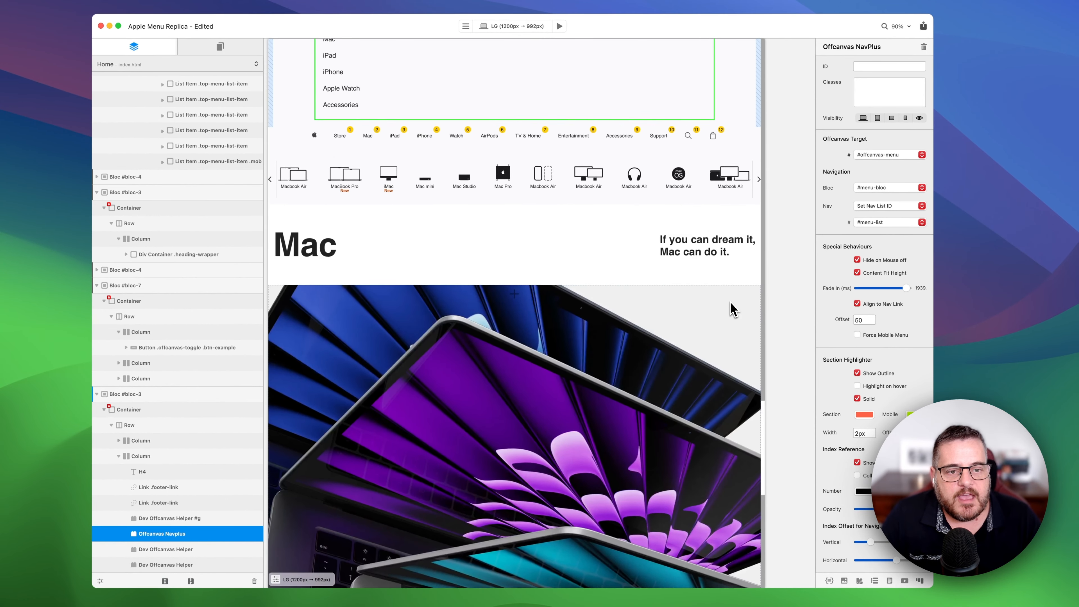
scroll(732, 308, down, 3)
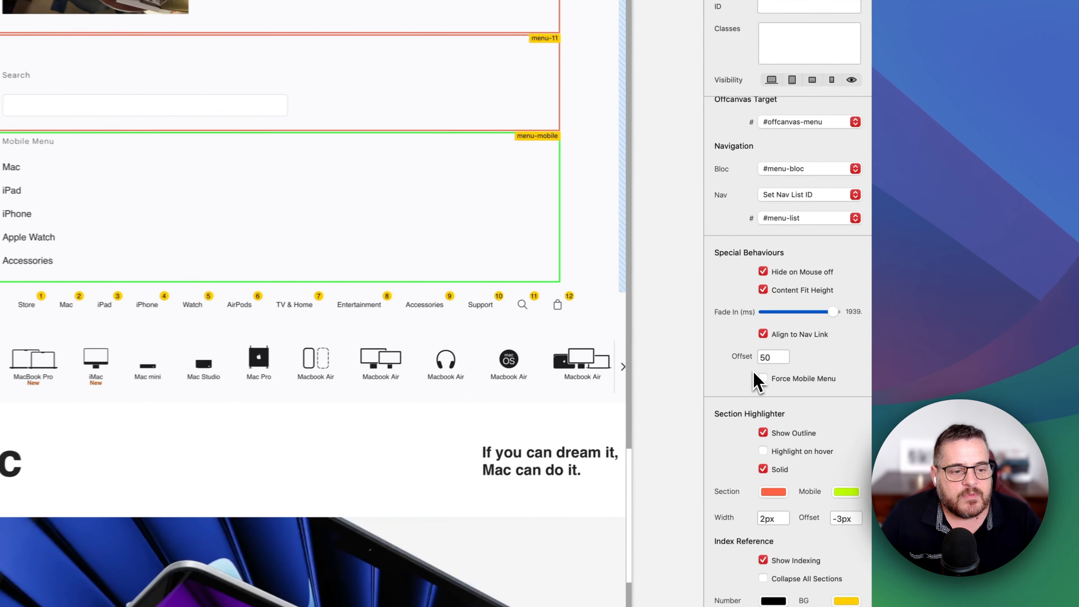
scroll(578, 354, down, 2)
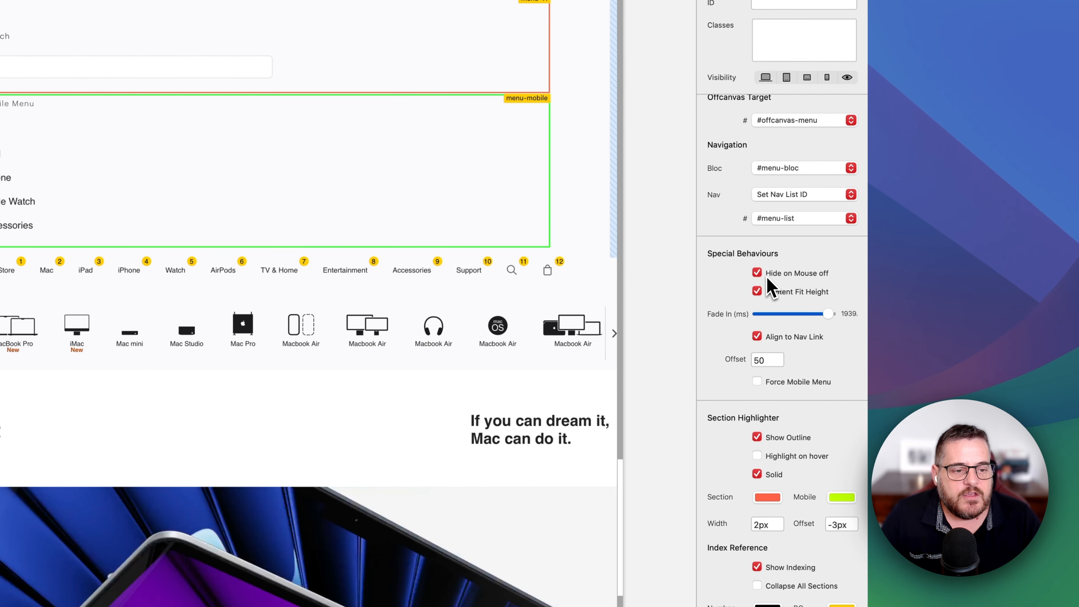
Turn off Align to Nav Link and set the Fade In time to about 1730 ms for the Offcanvas NavPlus
scroll(768, 286, down, 5)
drag(829, 210, 797, 219)
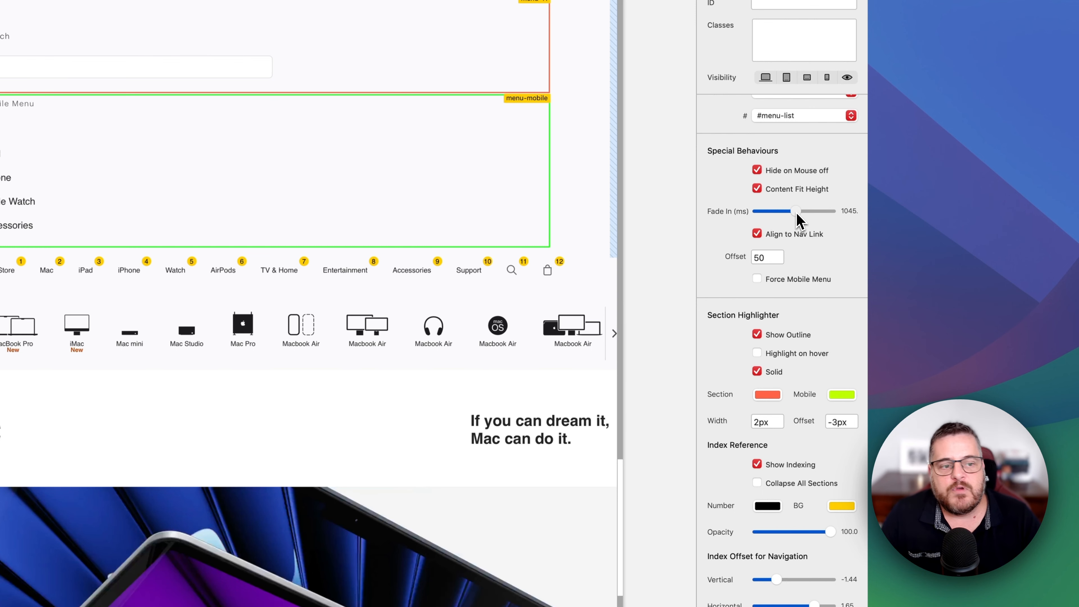
drag(797, 219, 777, 216)
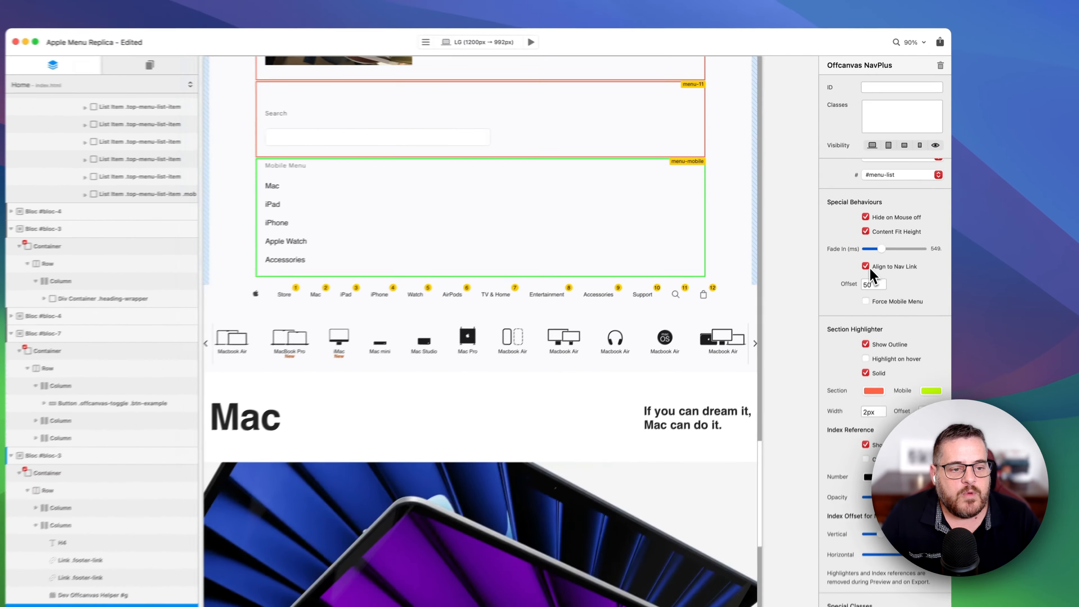
click(867, 266)
drag(882, 249, 915, 249)
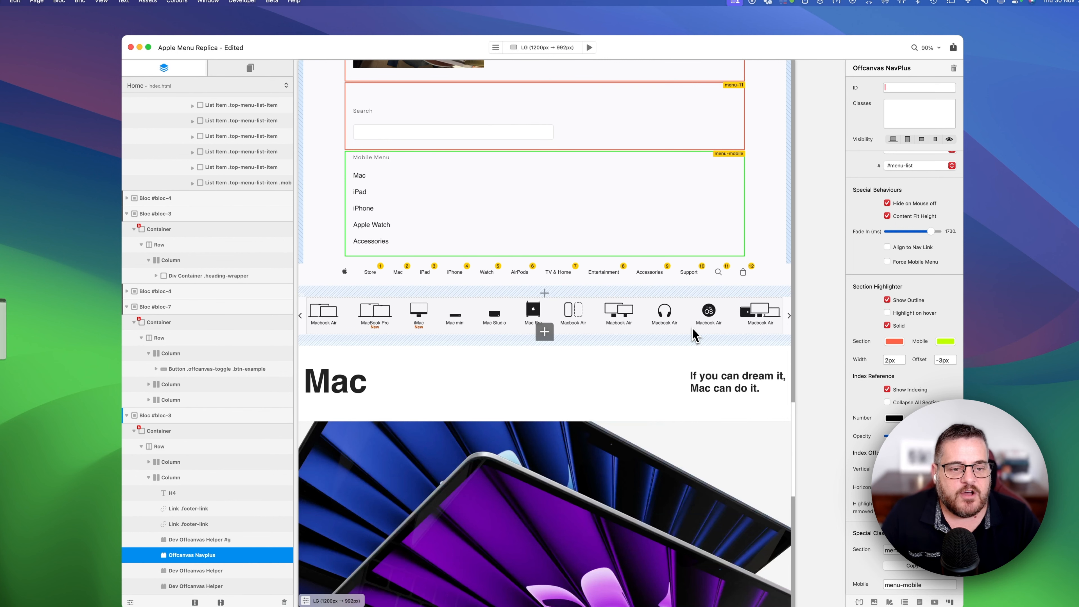
Review the outlined Support, Search and Mobile Menu sections above the numbered navigation links
scroll(618, 249, up, 5)
scroll(618, 249, down, 3)
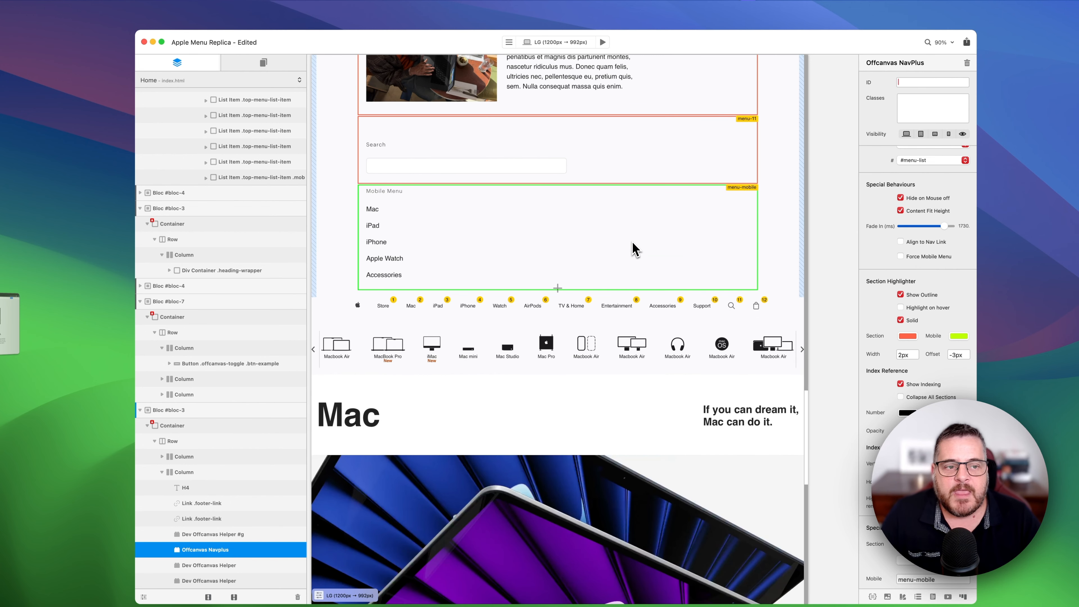
scroll(633, 252, up, 2)
scroll(632, 266, up, 5)
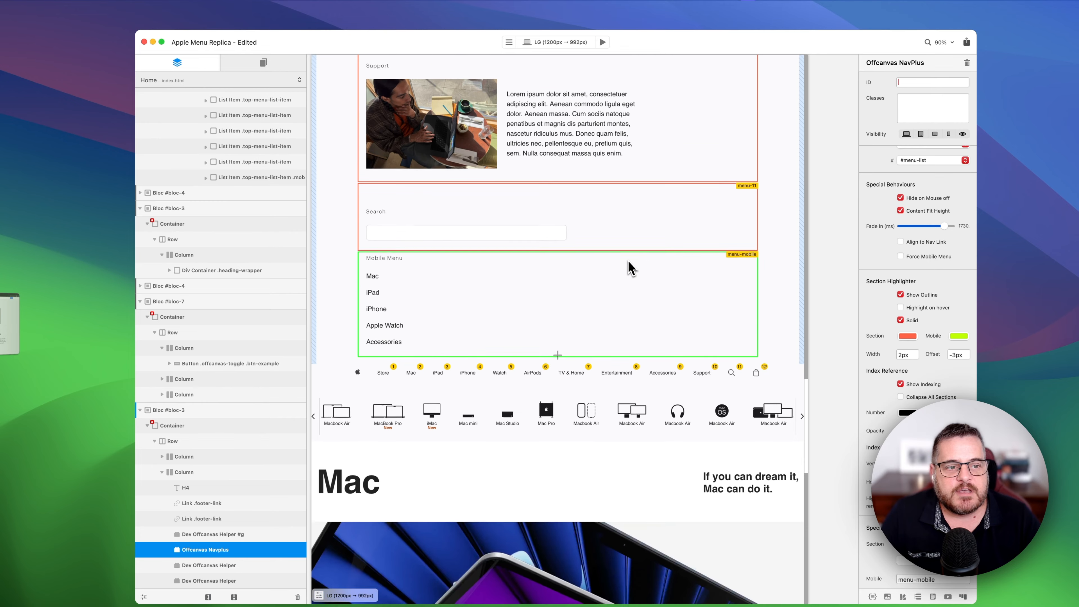